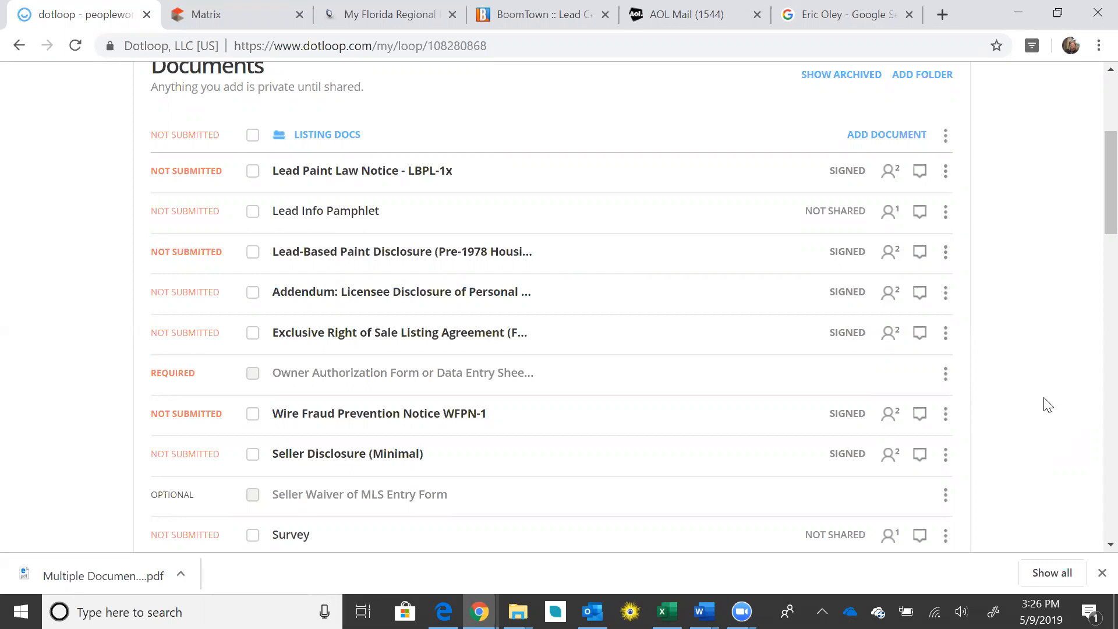
# Step: Upload the PDF "scan 574" from the Downloads folder into the Listing Docs folder and close the upload options
pyautogui.scroll(2, 1046, 406)
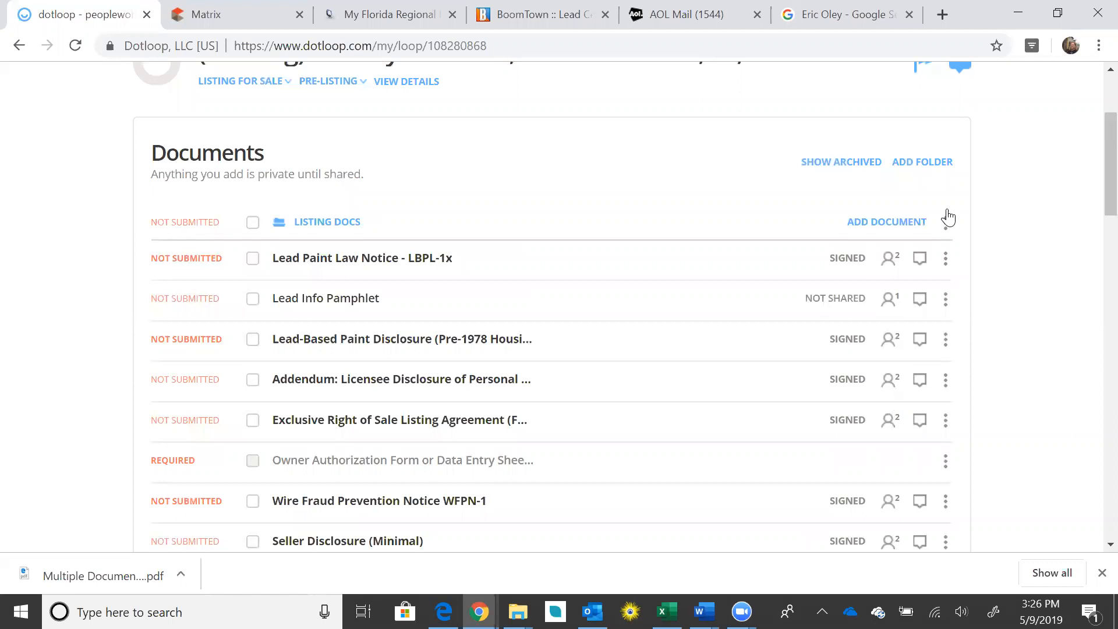
pyautogui.click(875, 224)
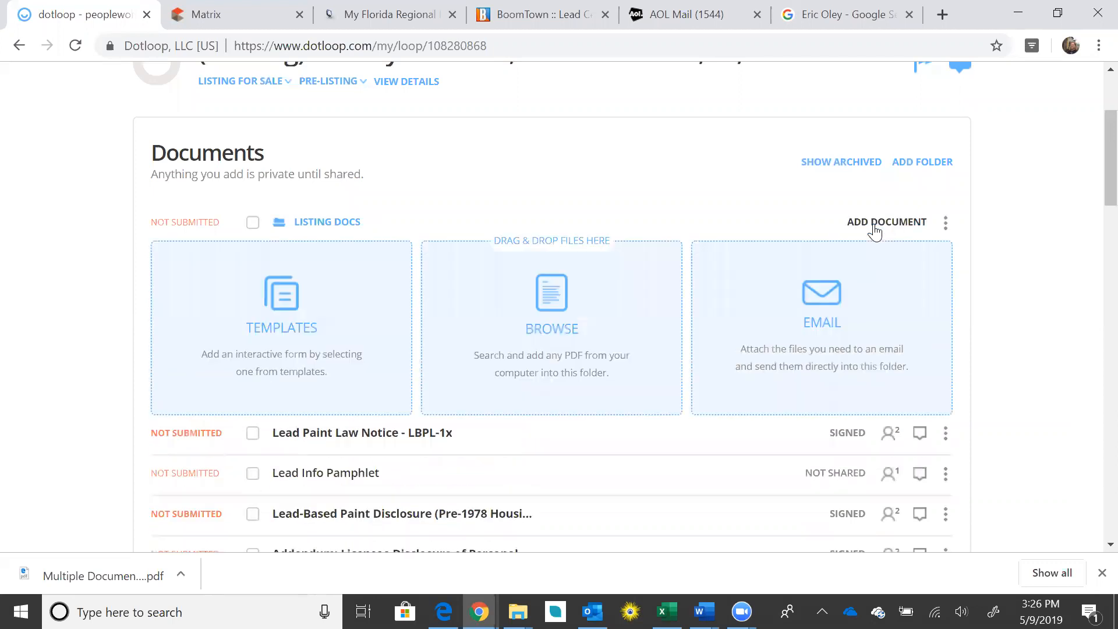
pyautogui.click(553, 315)
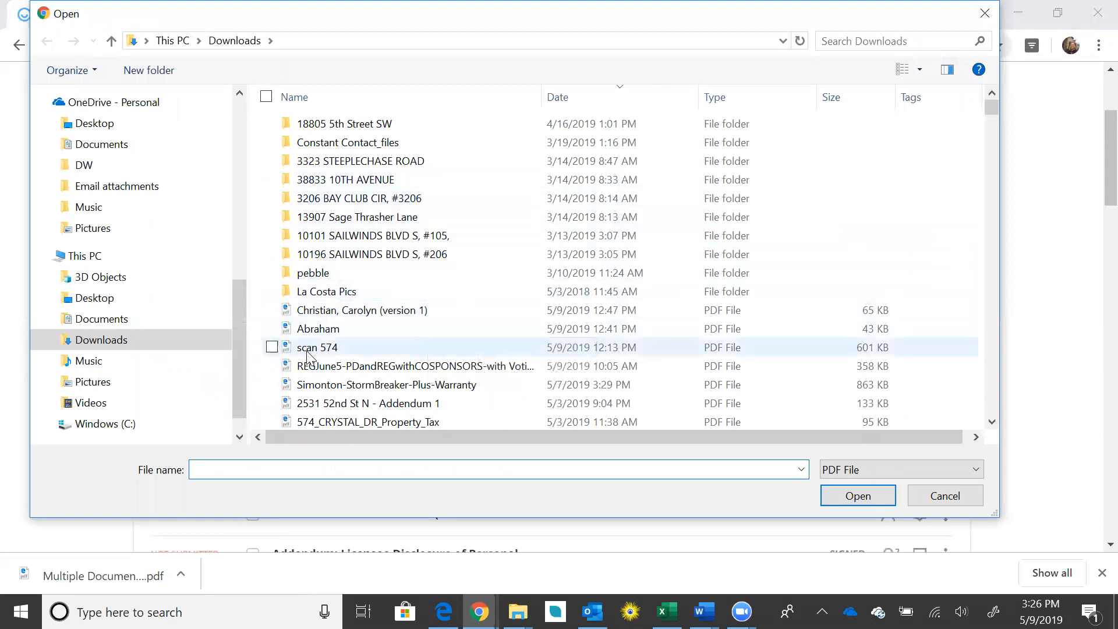
pyautogui.click(331, 352)
pyautogui.click(857, 496)
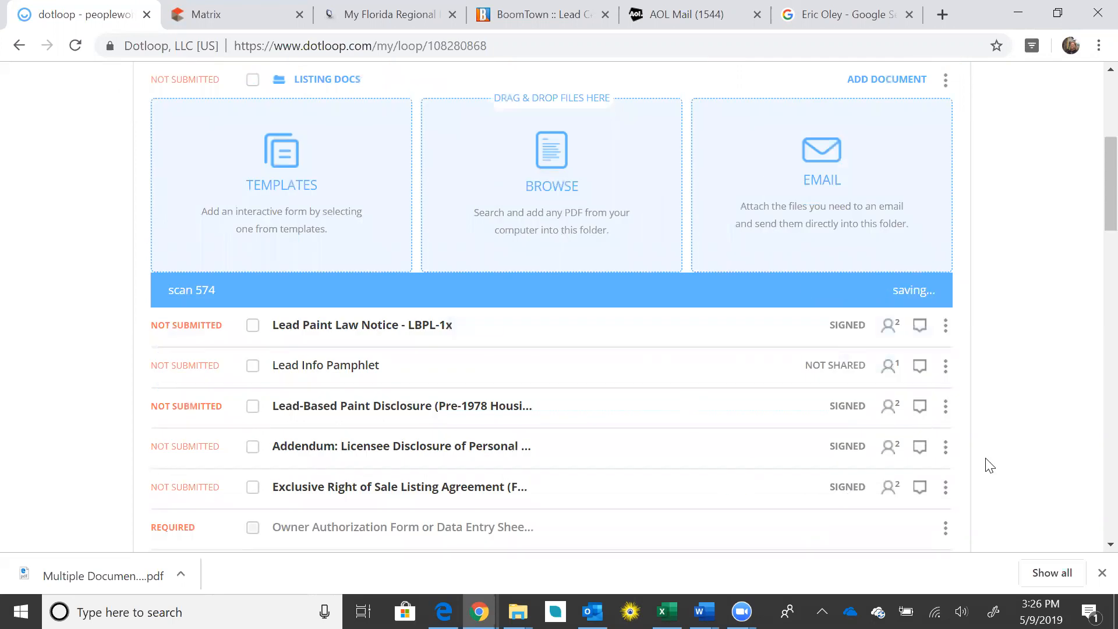
pyautogui.scroll(3, 990, 466)
pyautogui.click(911, 254)
pyautogui.scroll(1, 969, 402)
pyautogui.scroll(-1, 967, 417)
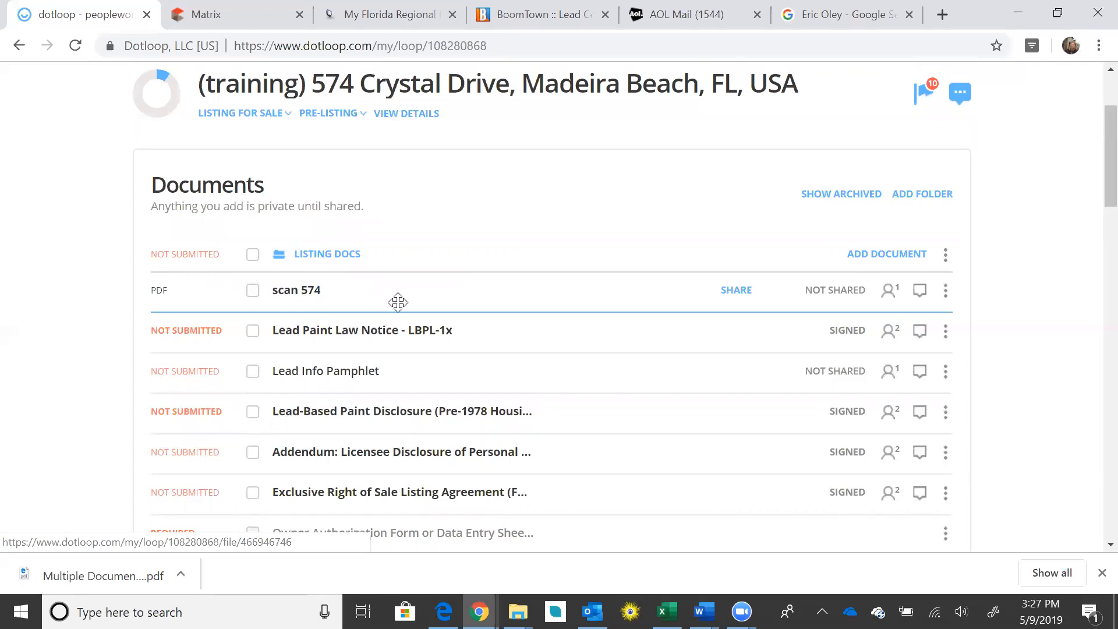
pyautogui.click(293, 297)
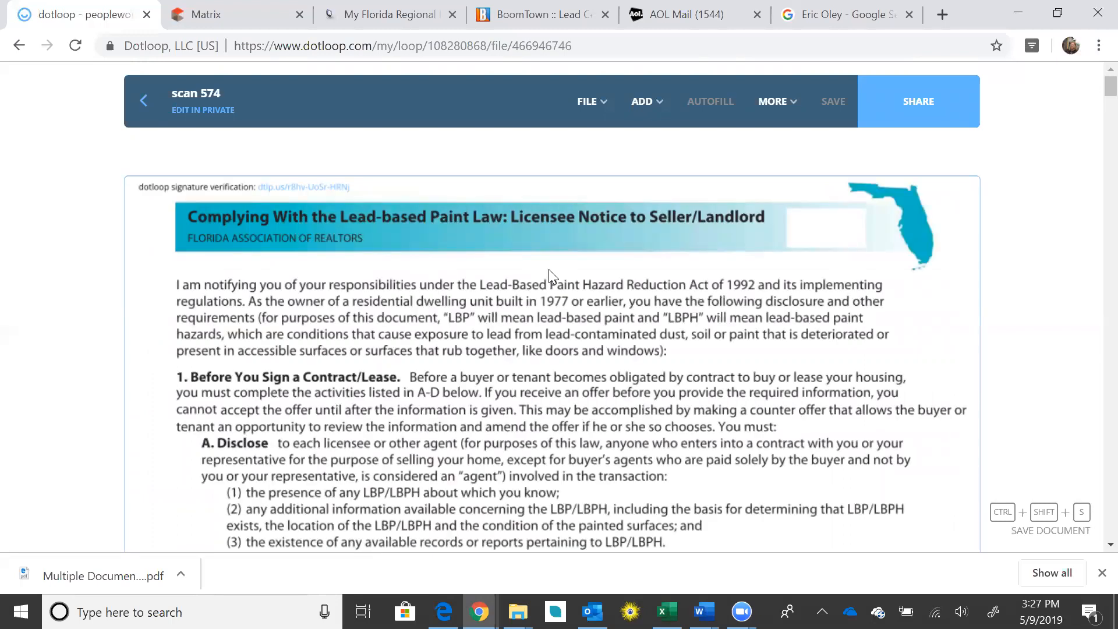
pyautogui.click(585, 107)
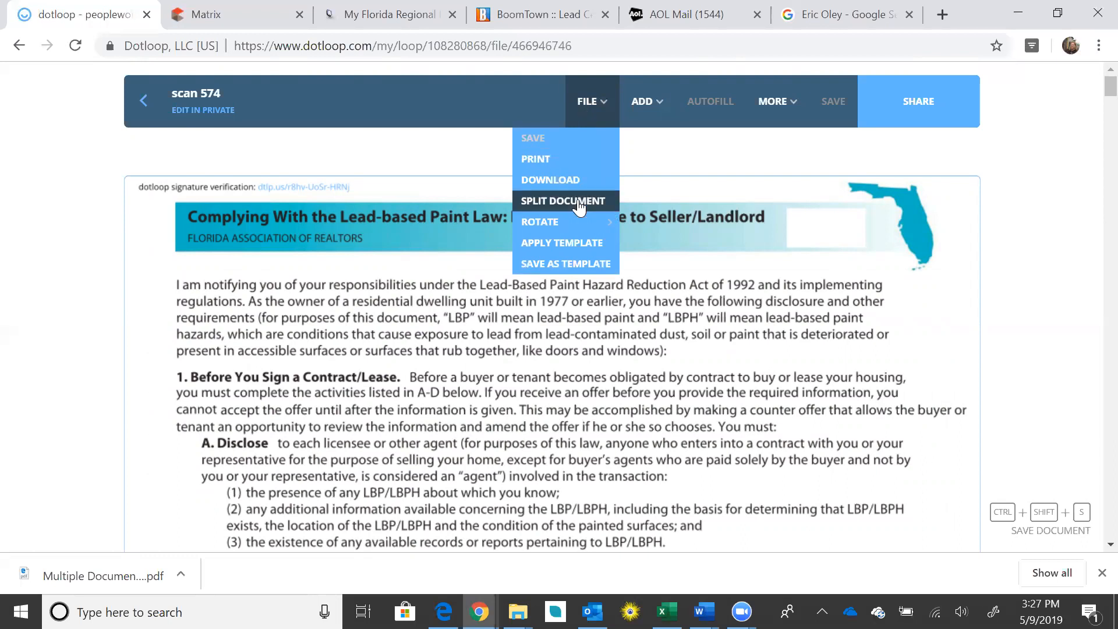
pyautogui.click(145, 117)
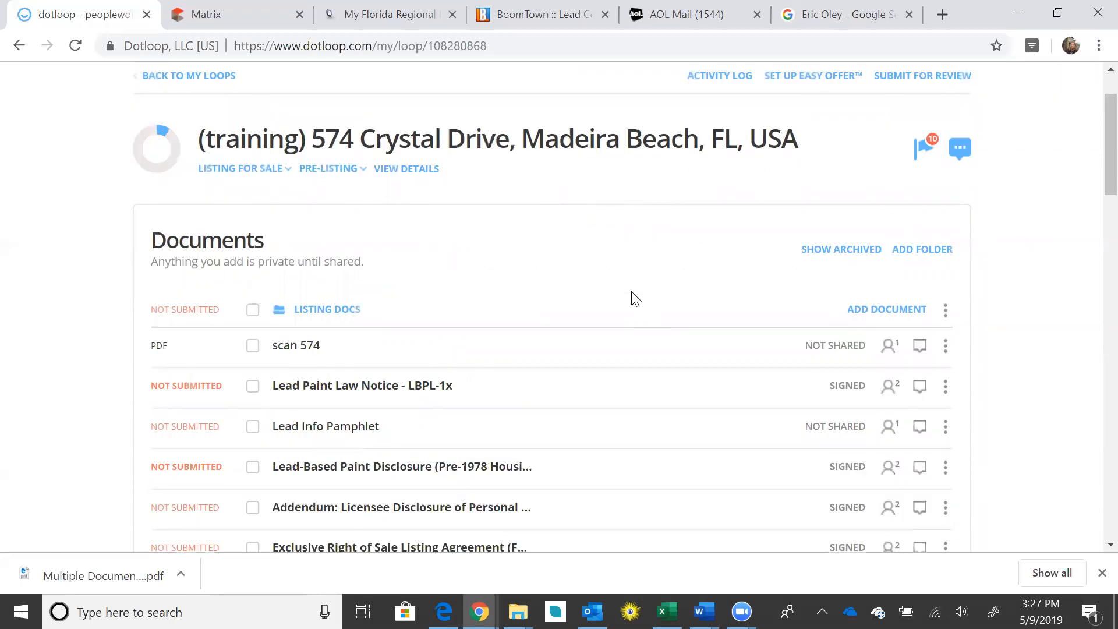
# Step: Open the scan 574 document and bring up its Split Document settings
pyautogui.scroll(-1, 634, 299)
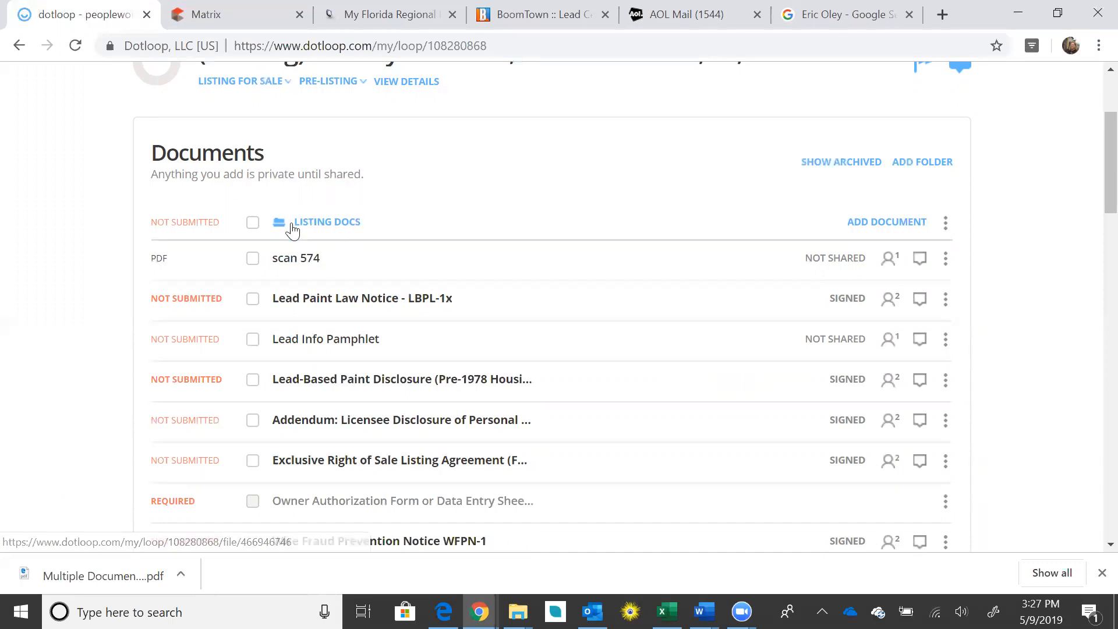
pyautogui.click(291, 262)
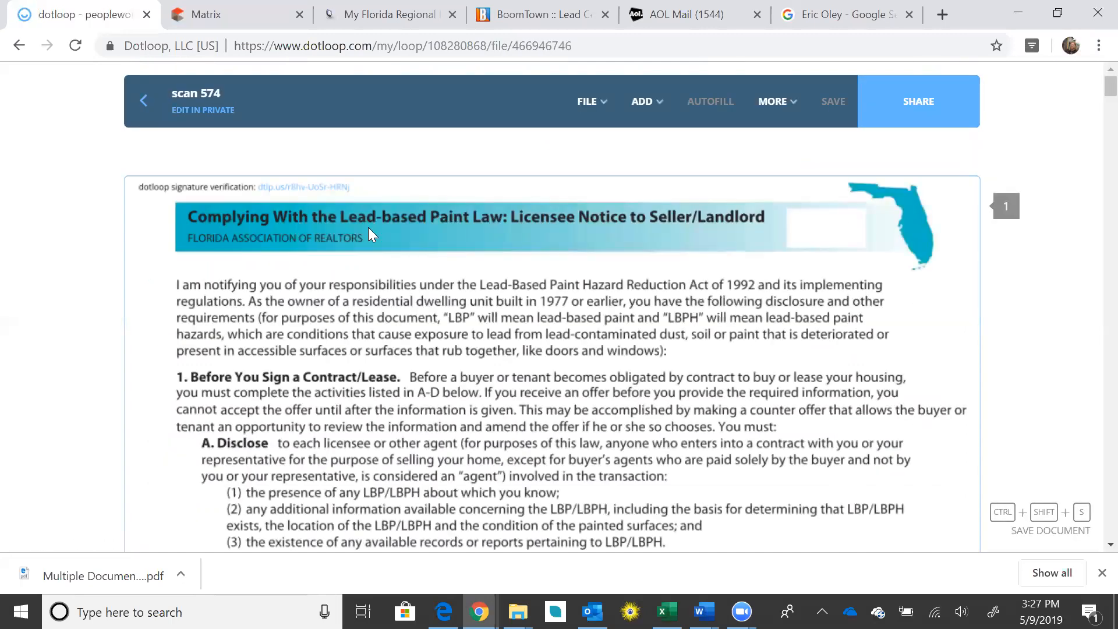
pyautogui.click(593, 108)
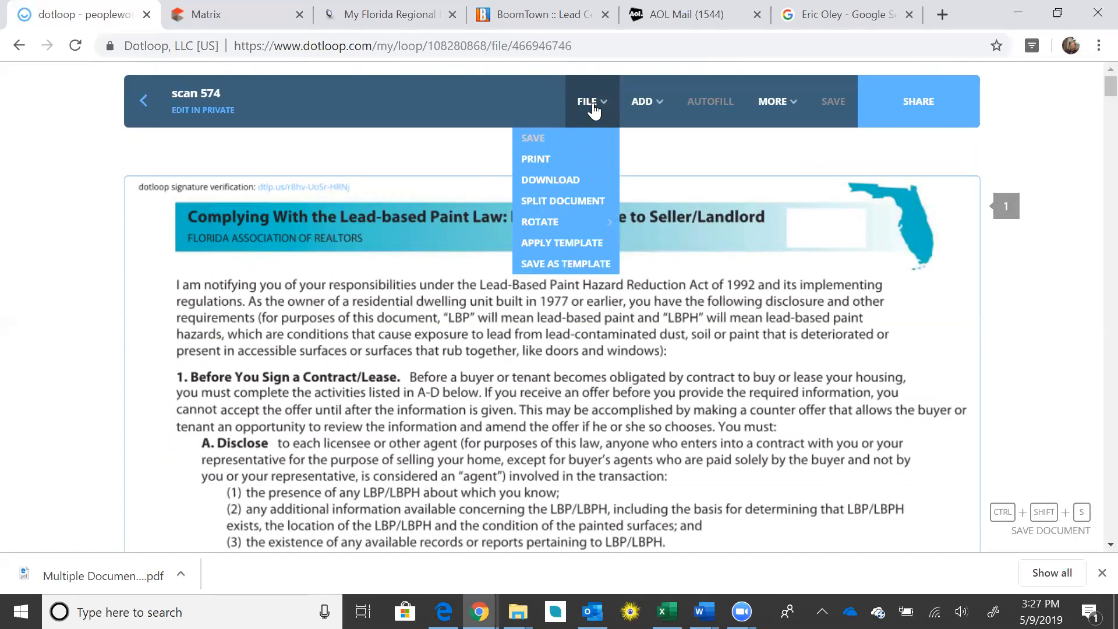
pyautogui.click(589, 107)
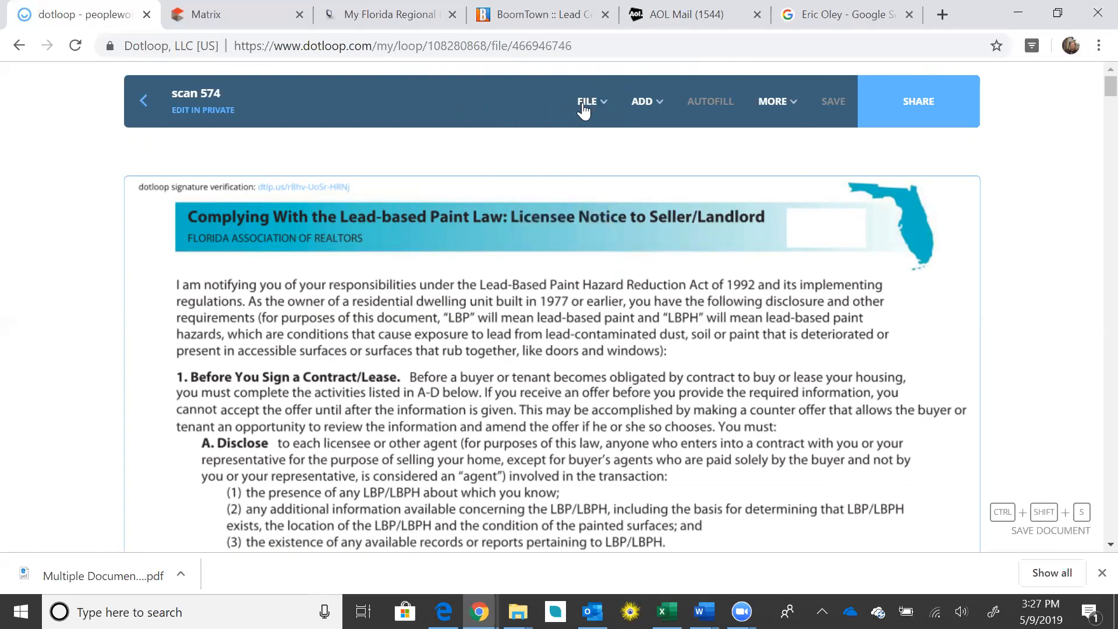
pyautogui.moveTo(589, 106)
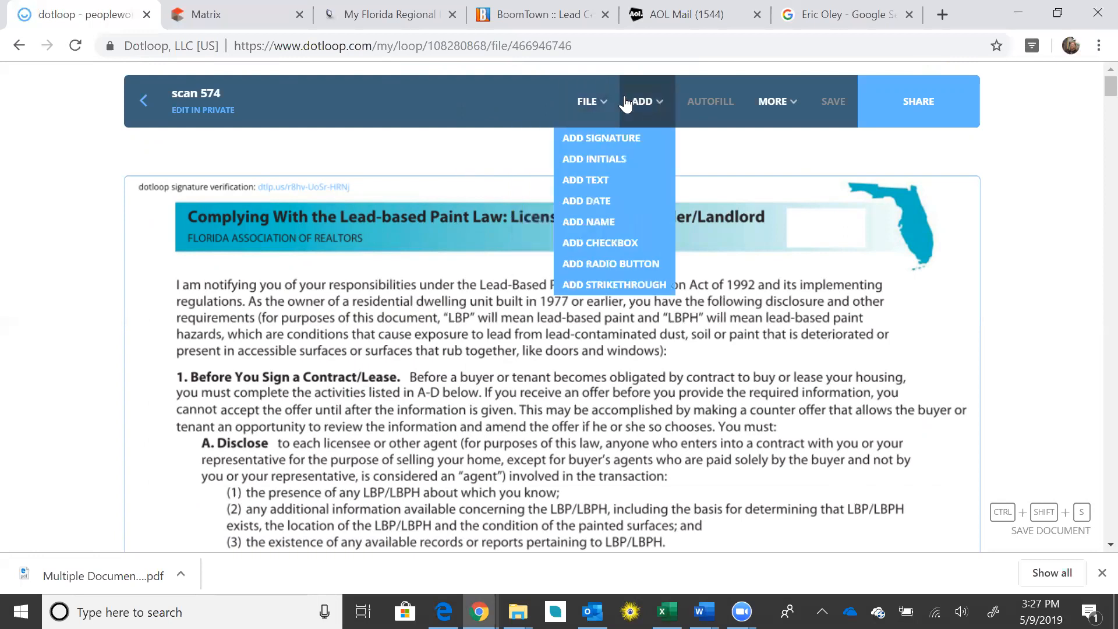
pyautogui.click(575, 201)
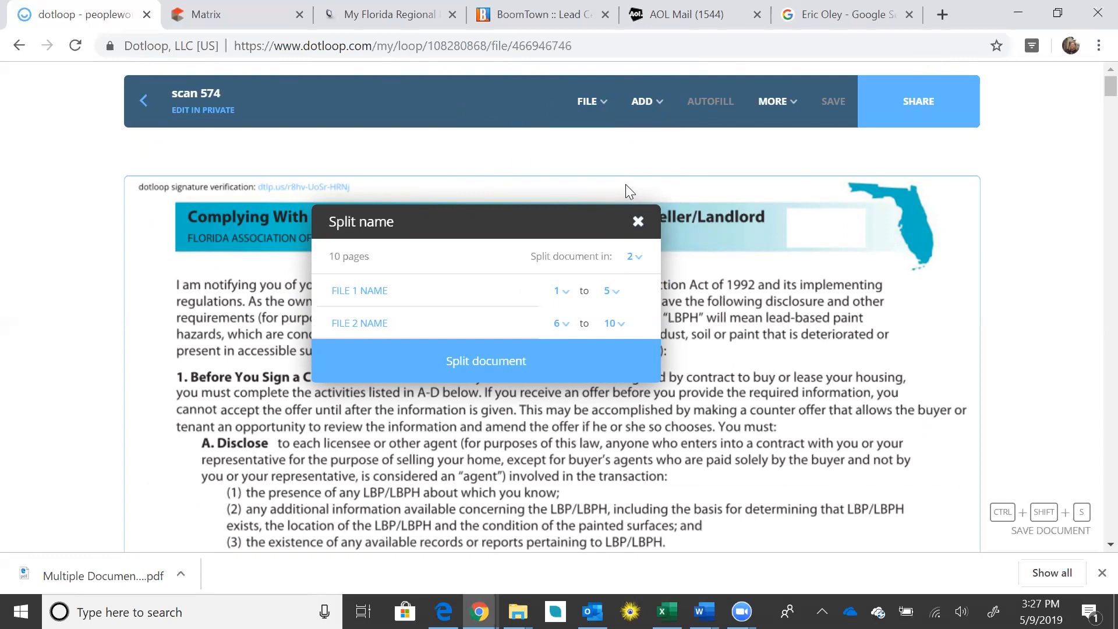
# Step: Examine all pages of scan 574 to identify each form and the pages where it starts and ends
pyautogui.scroll(-1, 953, 342)
pyautogui.scroll(-15, 953, 343)
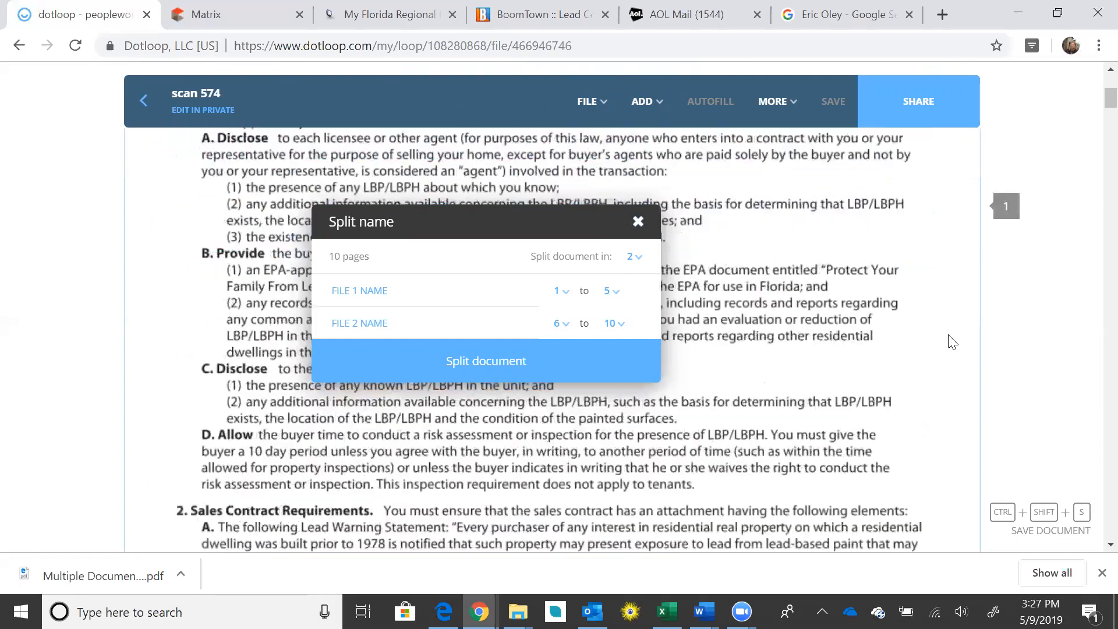
pyautogui.scroll(-8, 953, 347)
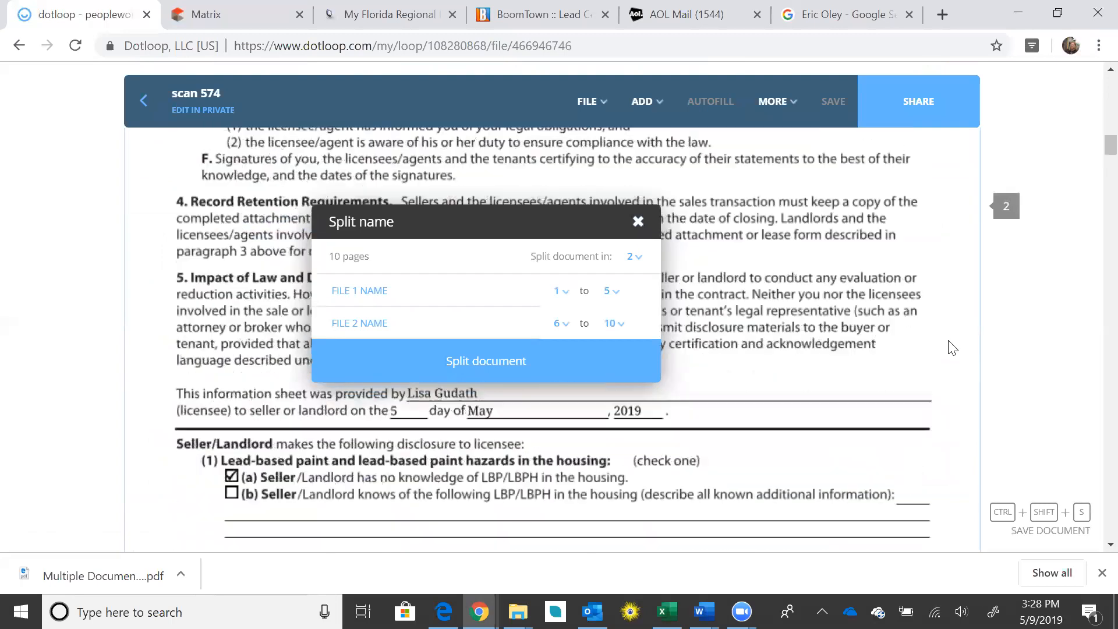
pyautogui.scroll(-6, 953, 358)
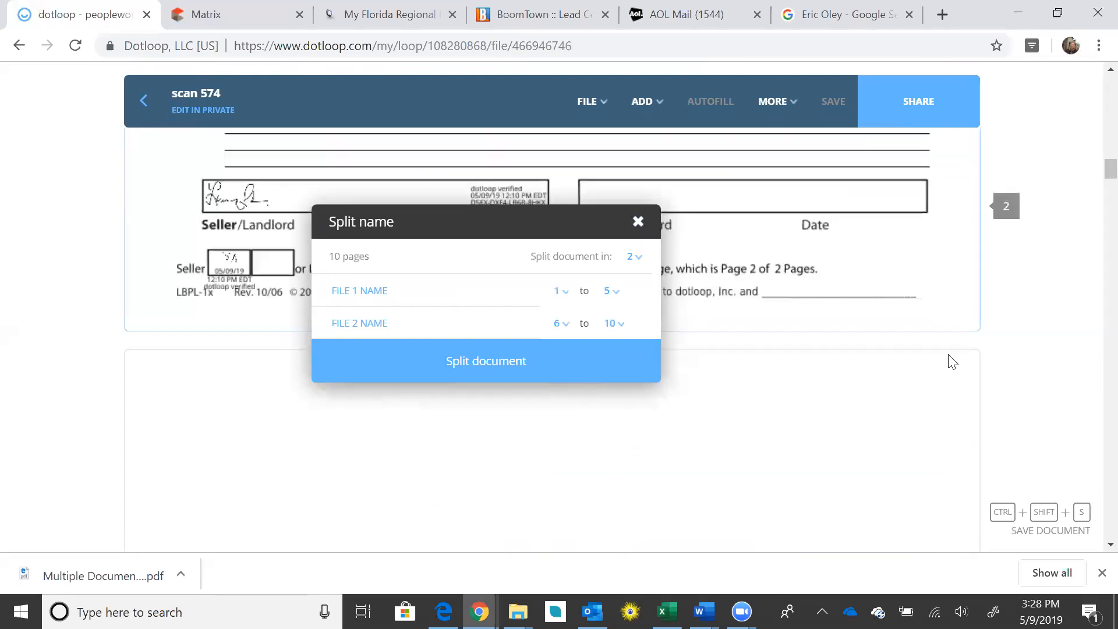
pyautogui.scroll(6, 953, 362)
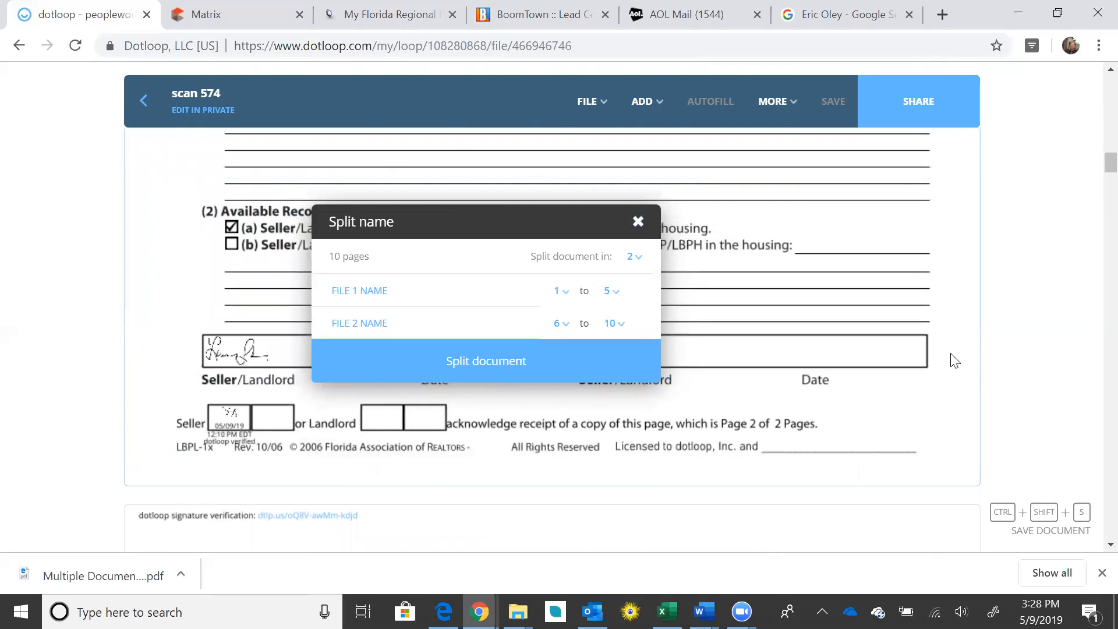
pyautogui.scroll(-6, 981, 367)
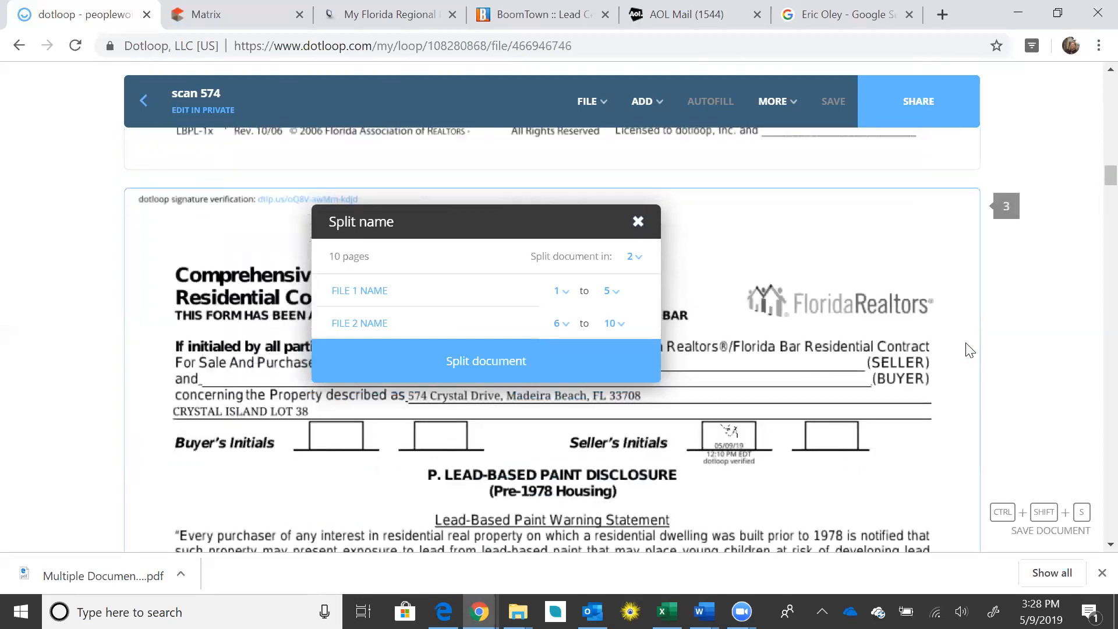
pyautogui.scroll(-3, 969, 350)
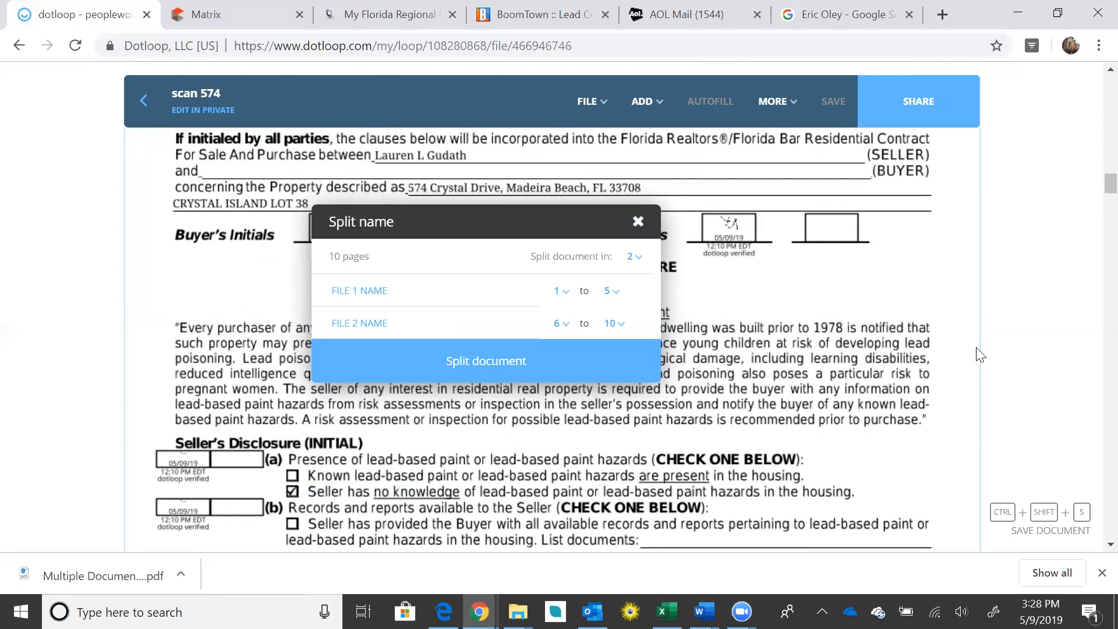
pyautogui.scroll(-13, 990, 358)
pyautogui.scroll(-3, 1010, 374)
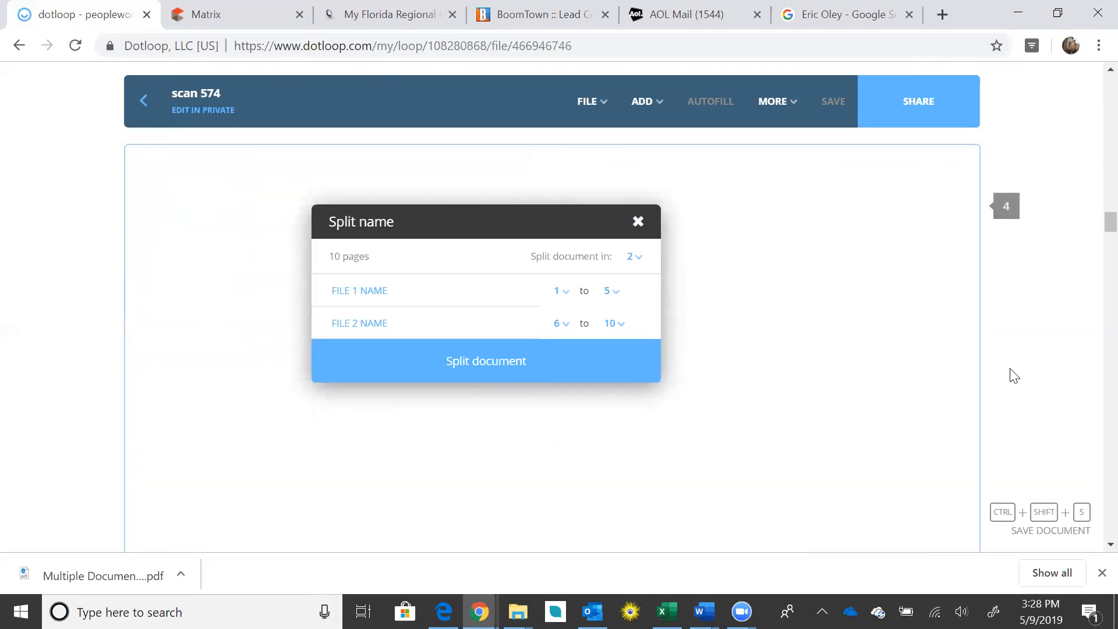
pyautogui.scroll(-2, 1013, 377)
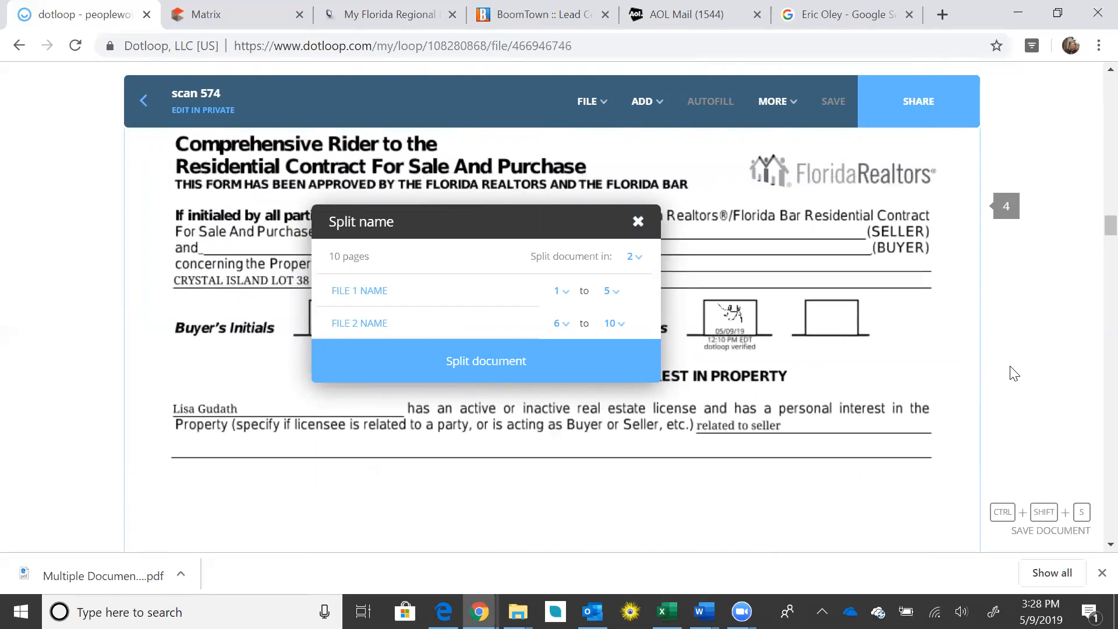
pyautogui.scroll(-10, 1014, 374)
pyautogui.scroll(-5, 1041, 375)
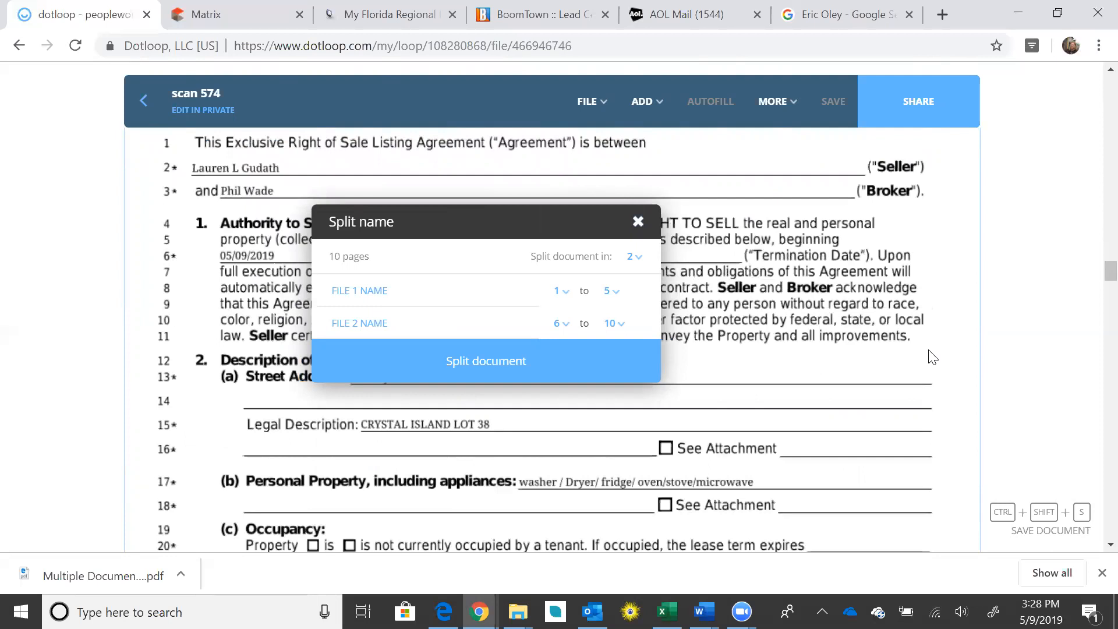
pyautogui.scroll(2, 931, 358)
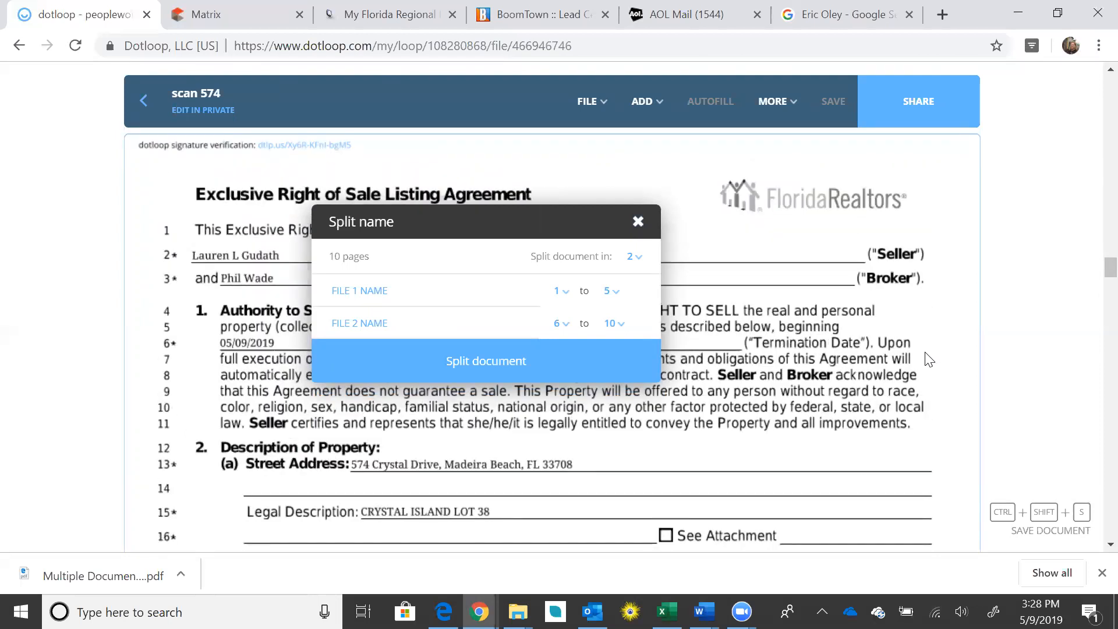
pyautogui.scroll(-10, 943, 353)
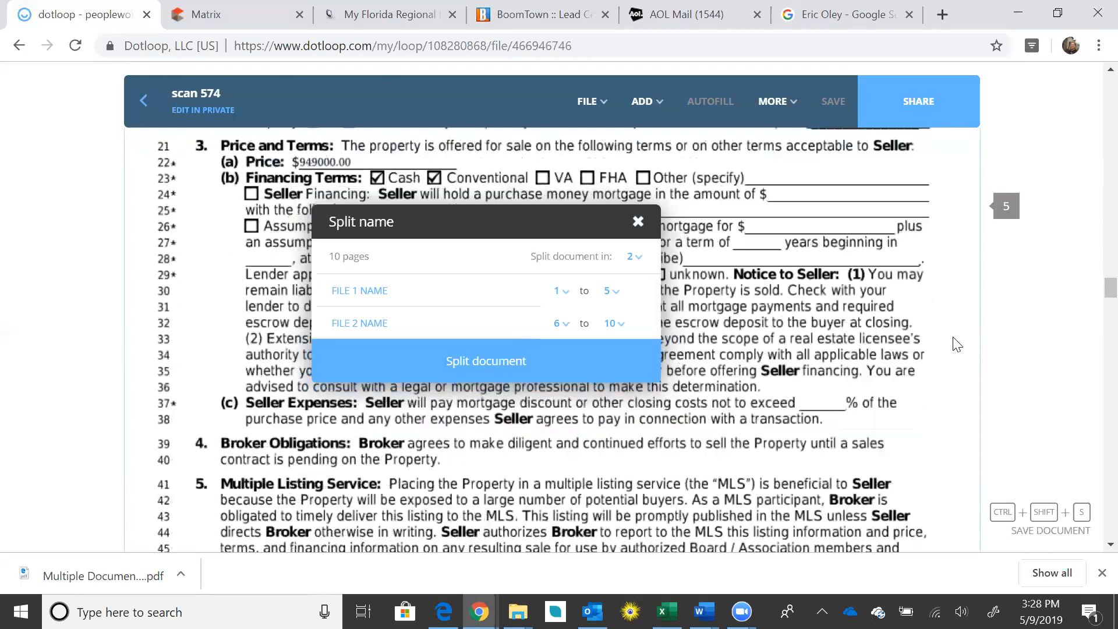
pyautogui.scroll(-10, 966, 336)
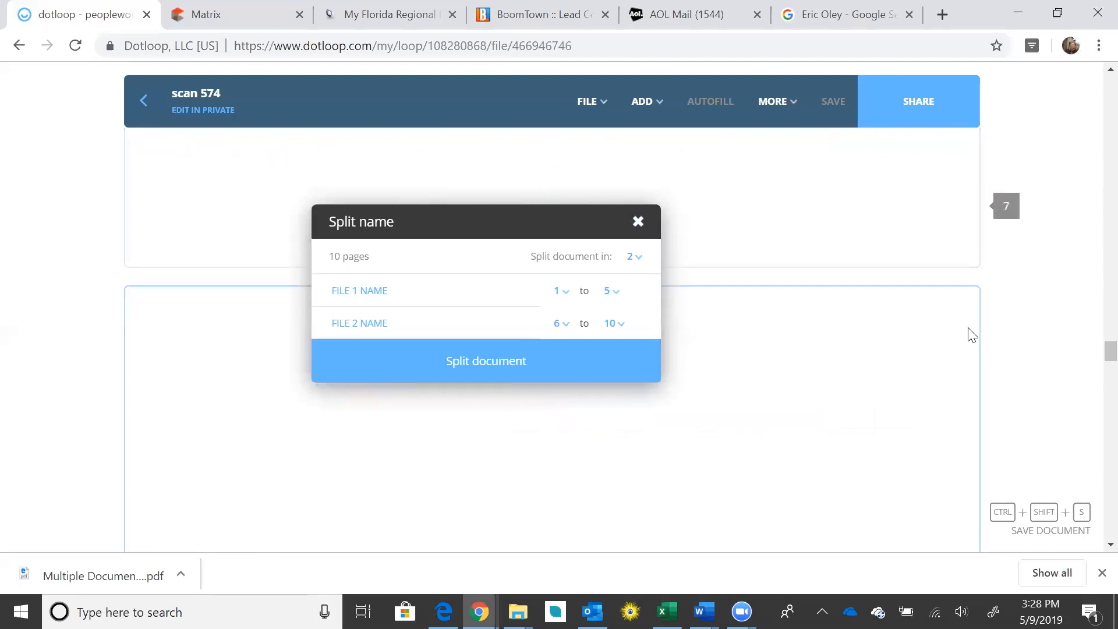
pyautogui.scroll(-5, 974, 332)
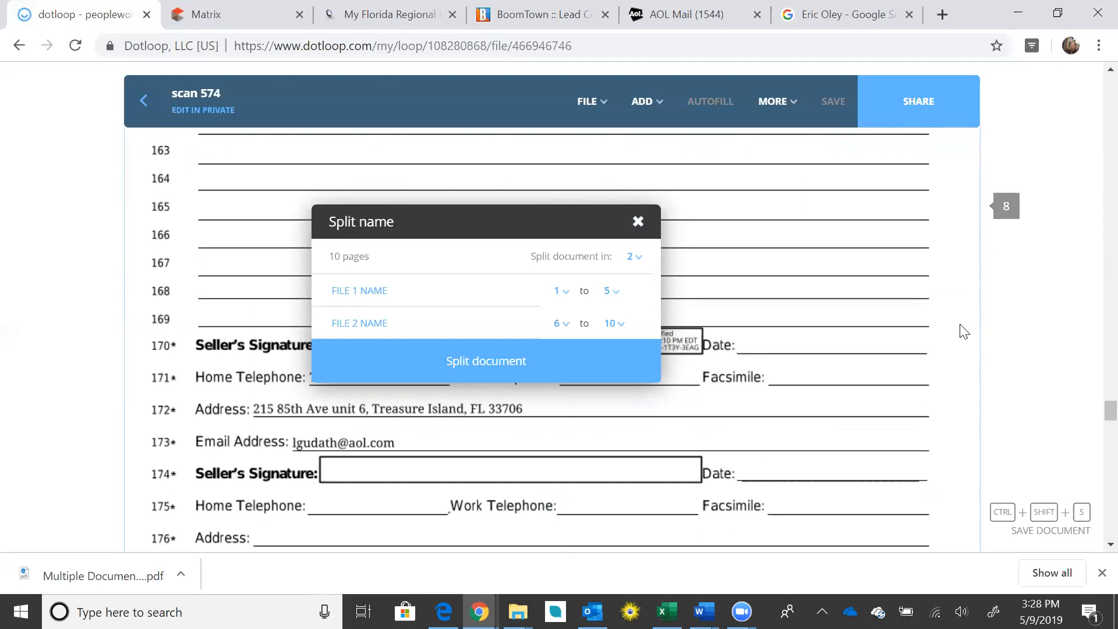
pyautogui.scroll(-6, 991, 326)
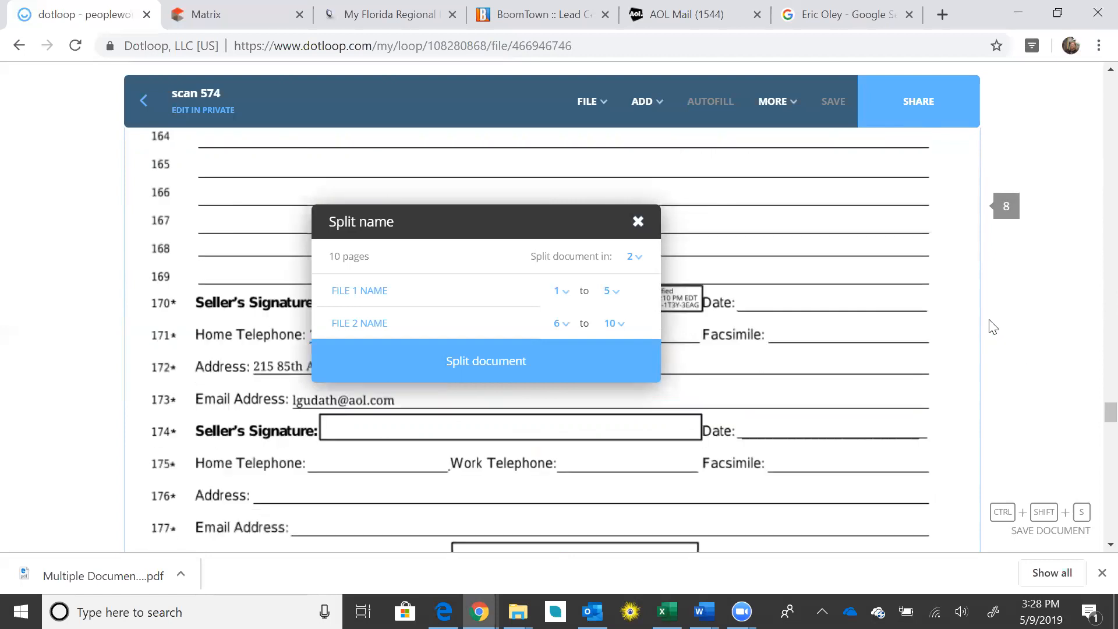
pyautogui.scroll(-5, 992, 326)
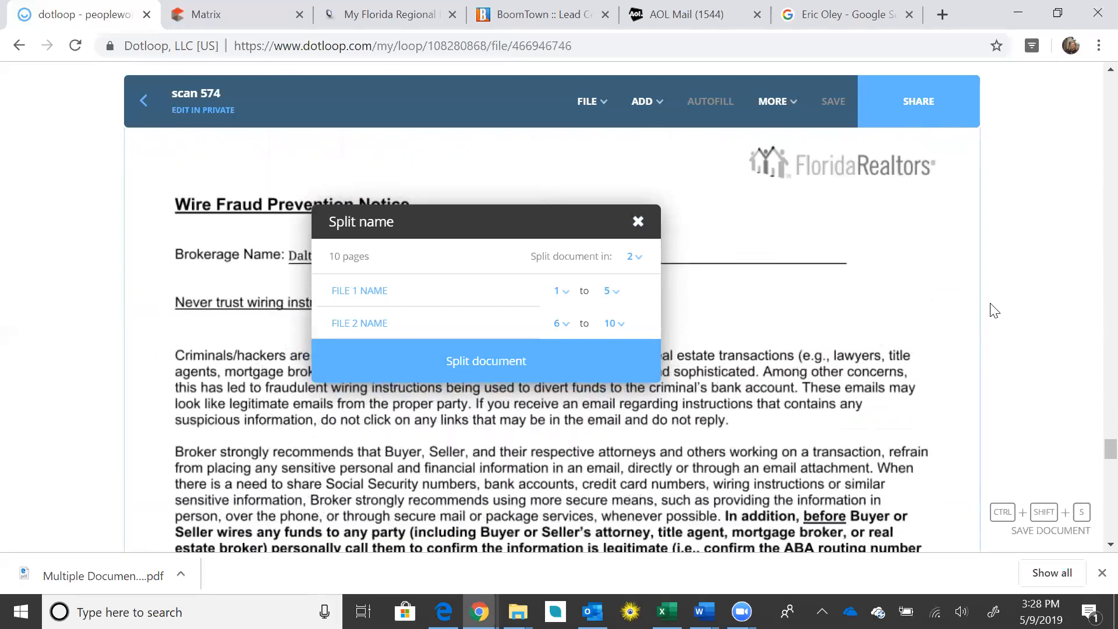
pyautogui.scroll(-2, 993, 310)
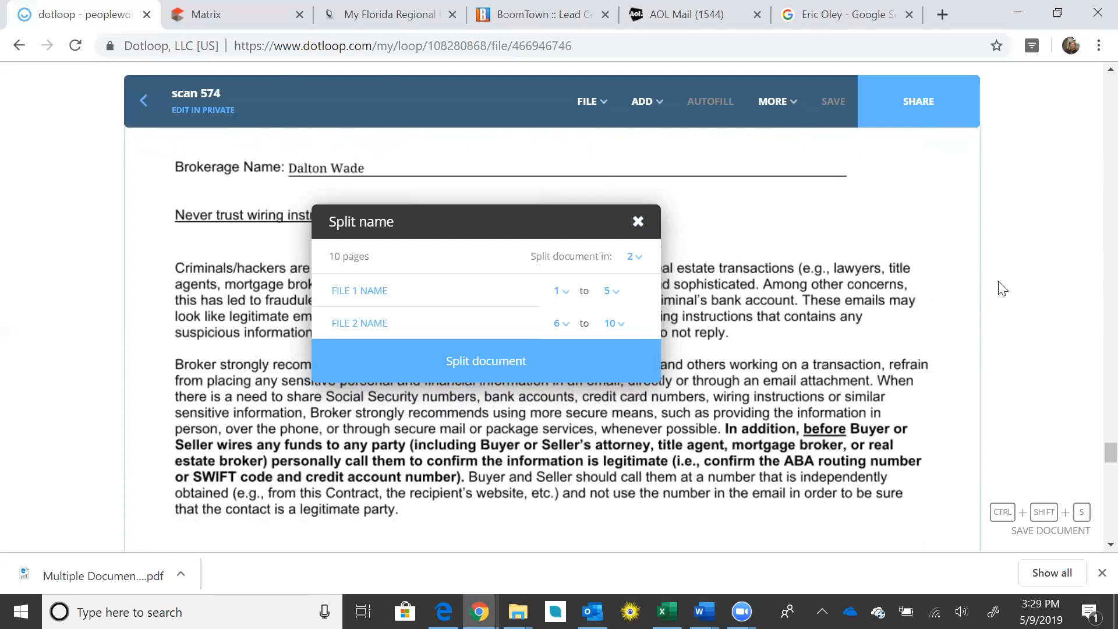
pyautogui.scroll(-10, 996, 288)
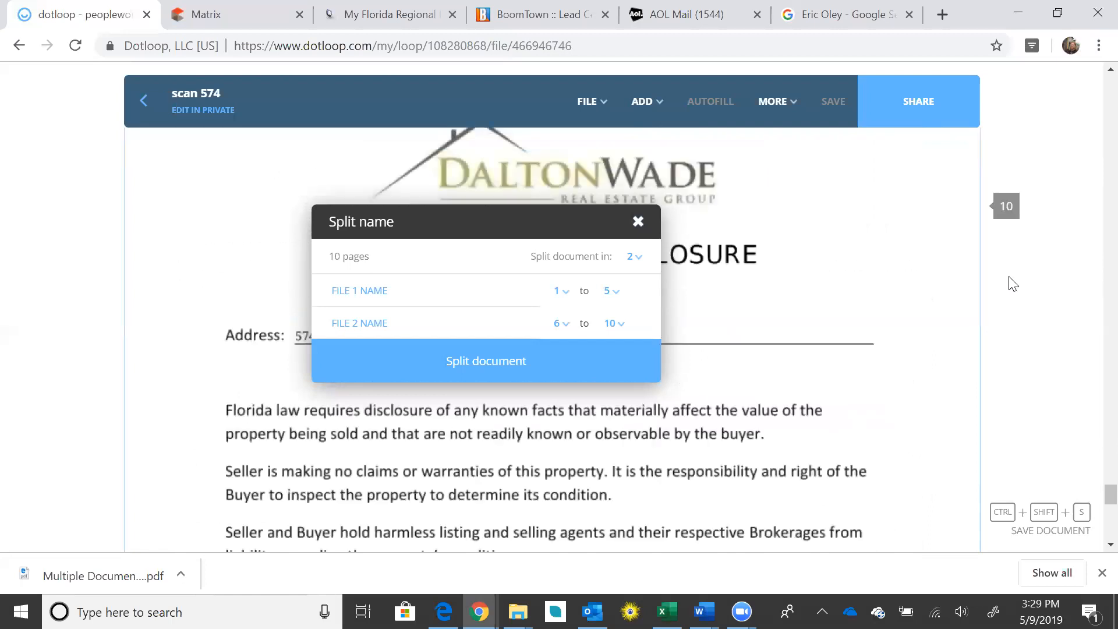
pyautogui.scroll(-1, 1013, 285)
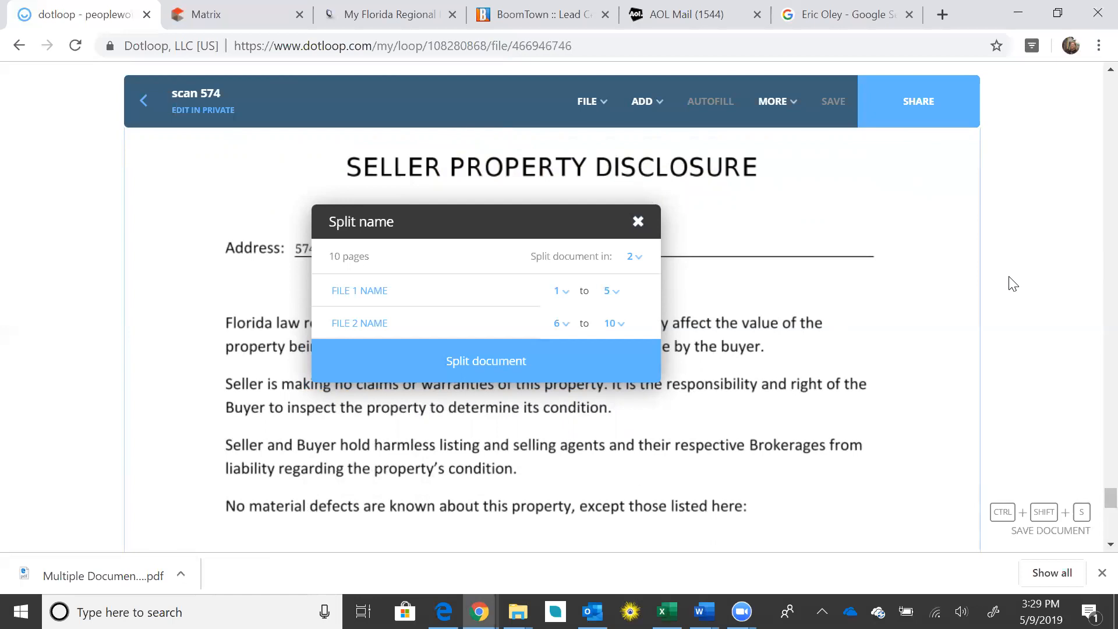
pyautogui.scroll(-6, 1048, 275)
pyautogui.scroll(-3, 1054, 274)
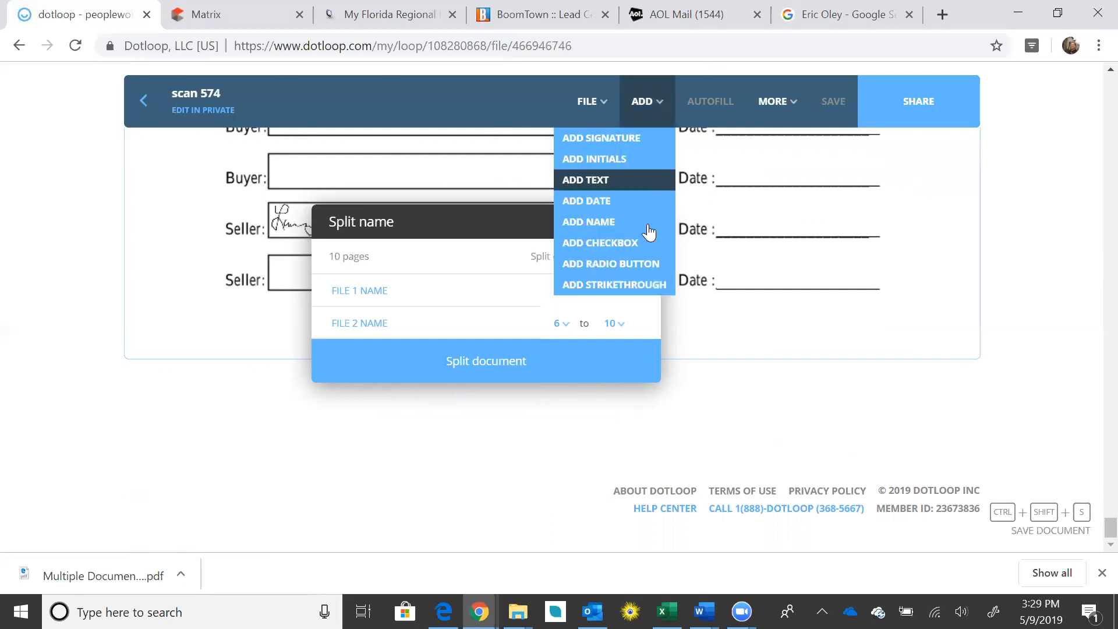
# Step: Set scan 574 to be split into 6 files
pyautogui.click(633, 258)
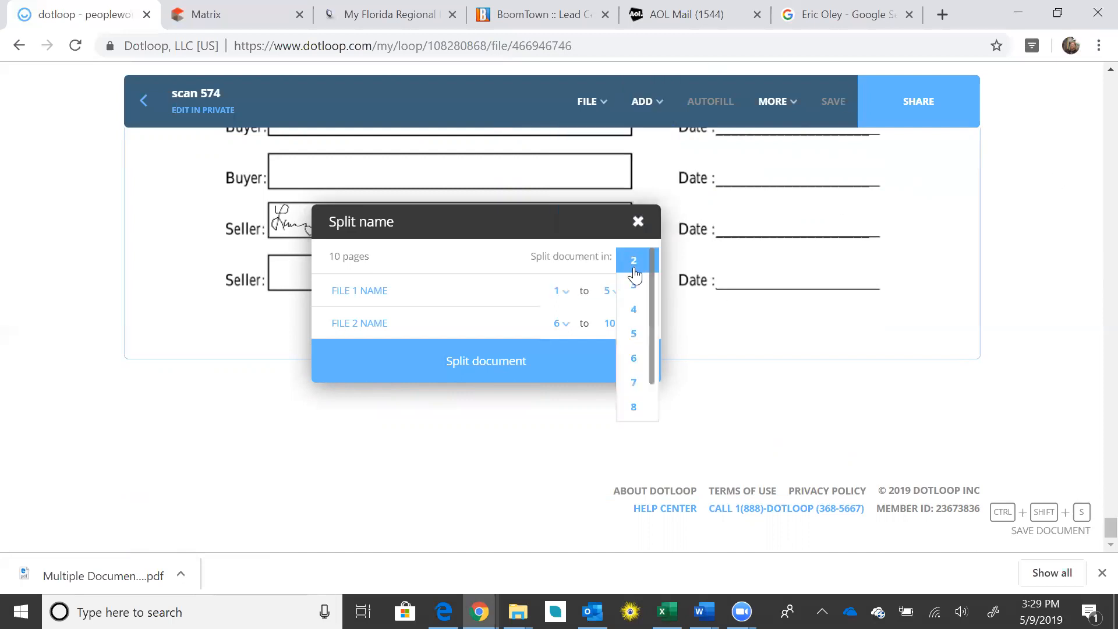
pyautogui.click(633, 356)
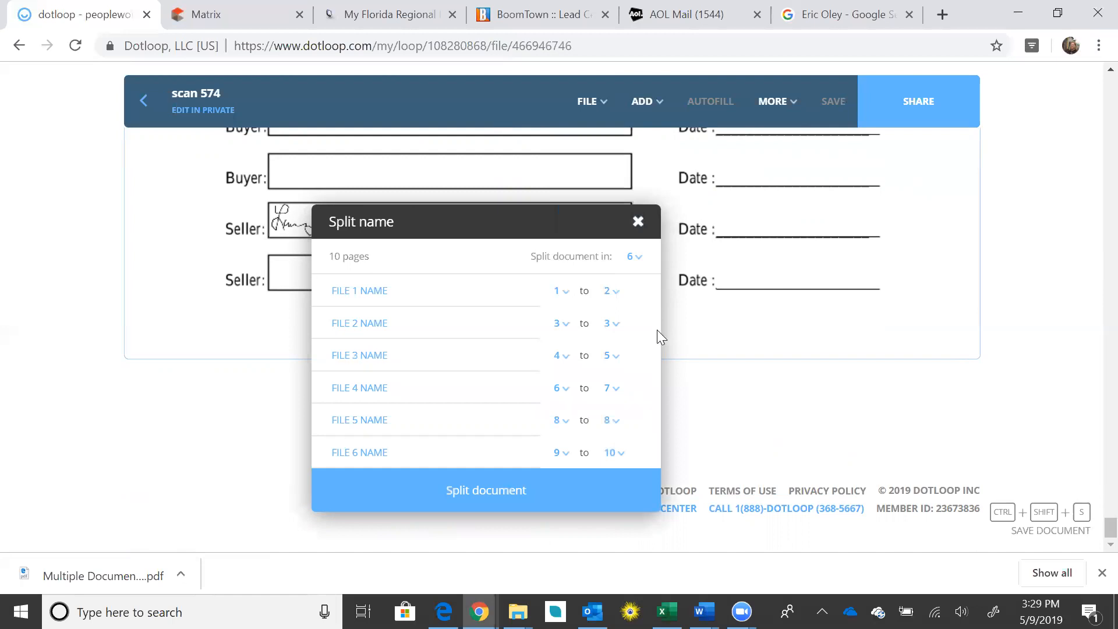
# Step: Name the first split file Law Notice and the second split file Lead Paint Disclosure
pyautogui.click(352, 291)
pyautogui.write('Law M')
pyautogui.write('otice')
pyautogui.click(368, 323)
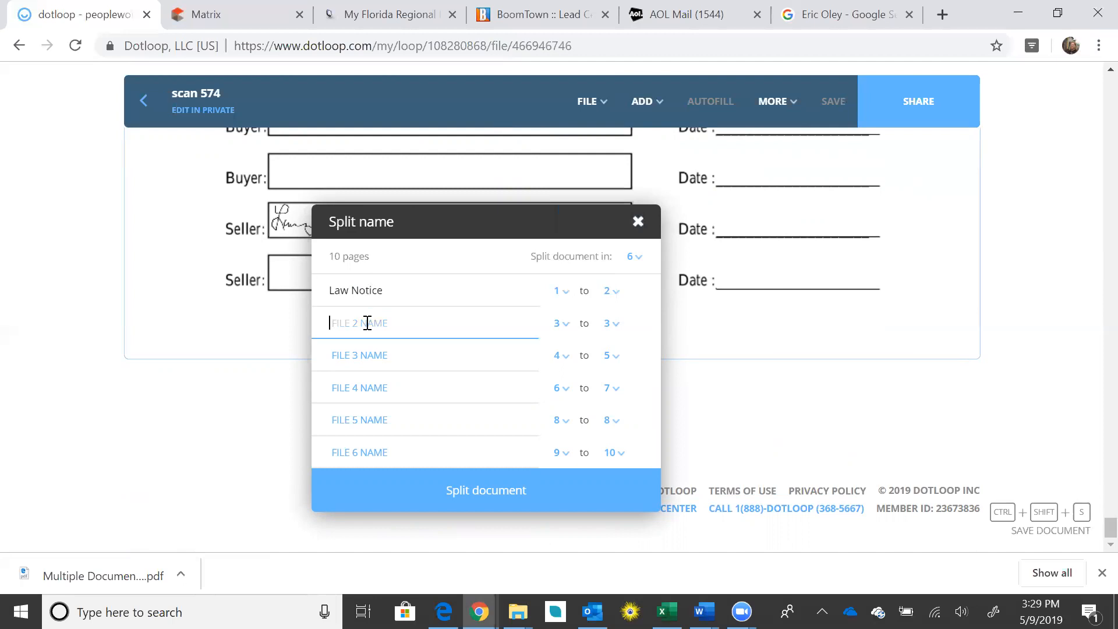
pyautogui.write('Lead Paint Disclosure')
# Step: Name the third split file Interest and end its page range at page 4
pyautogui.click(370, 351)
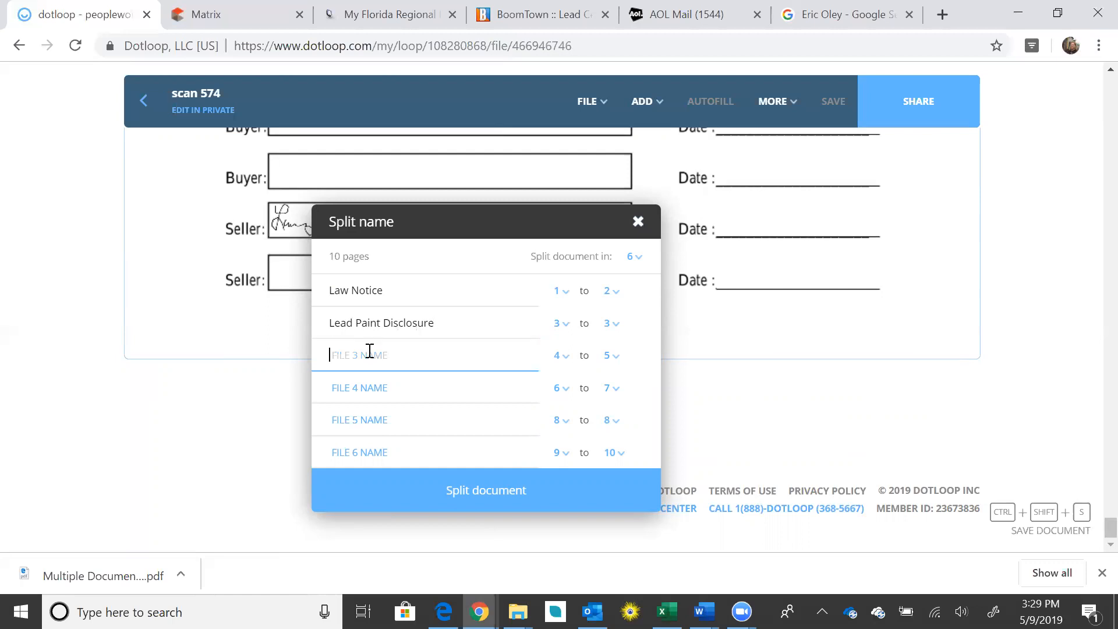
pyautogui.write('L')
pyautogui.press('BackSpace')
pyautogui.write('IN')
pyautogui.click(609, 355)
pyautogui.click(611, 393)
# Step: Name the fourth split file Listing Agreement and end its page range at page 8
pyautogui.click(420, 387)
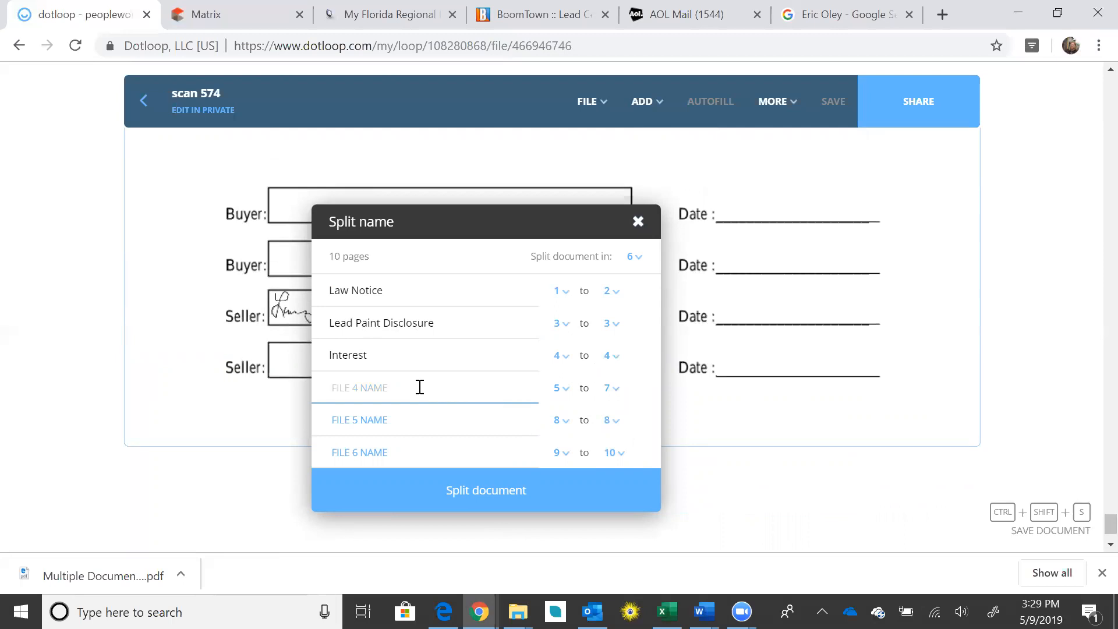
pyautogui.write('Listing Agreement')
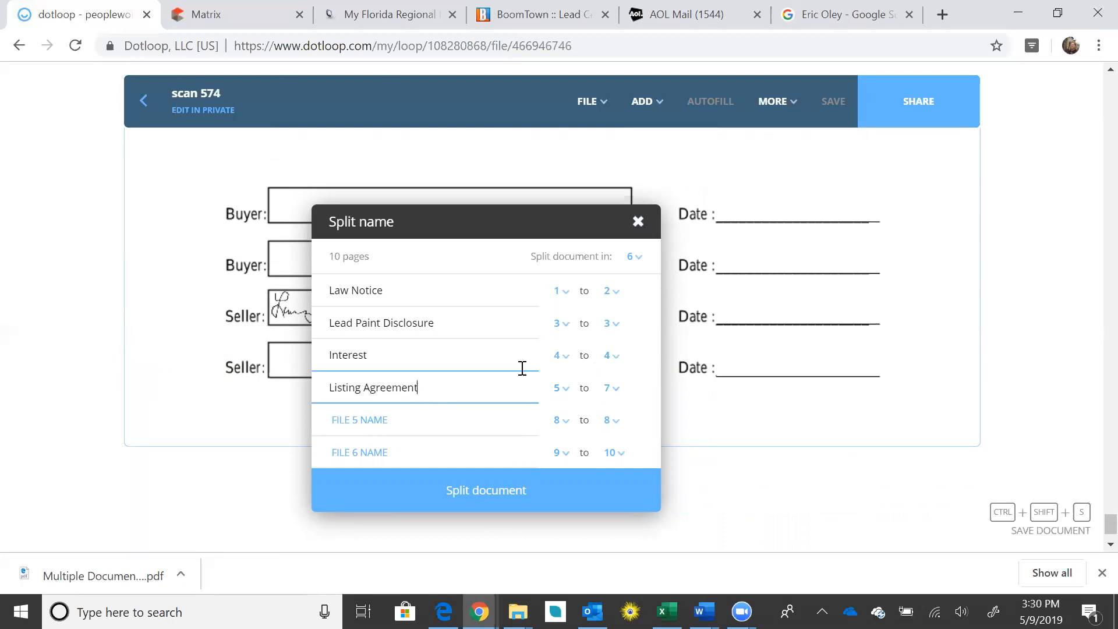
pyautogui.click(609, 388)
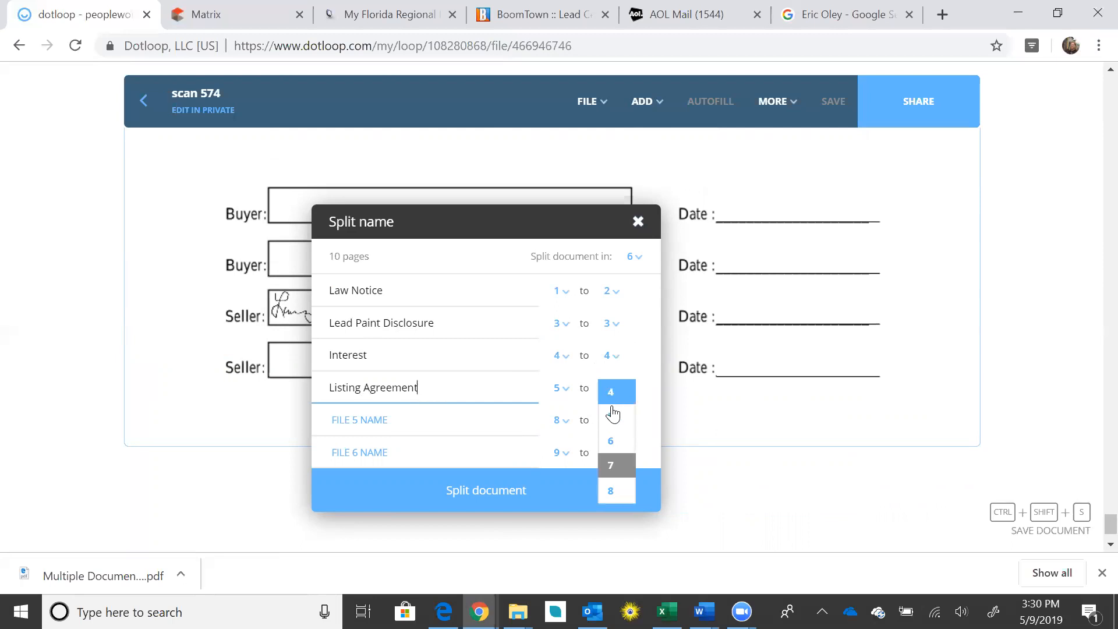
pyautogui.click(611, 491)
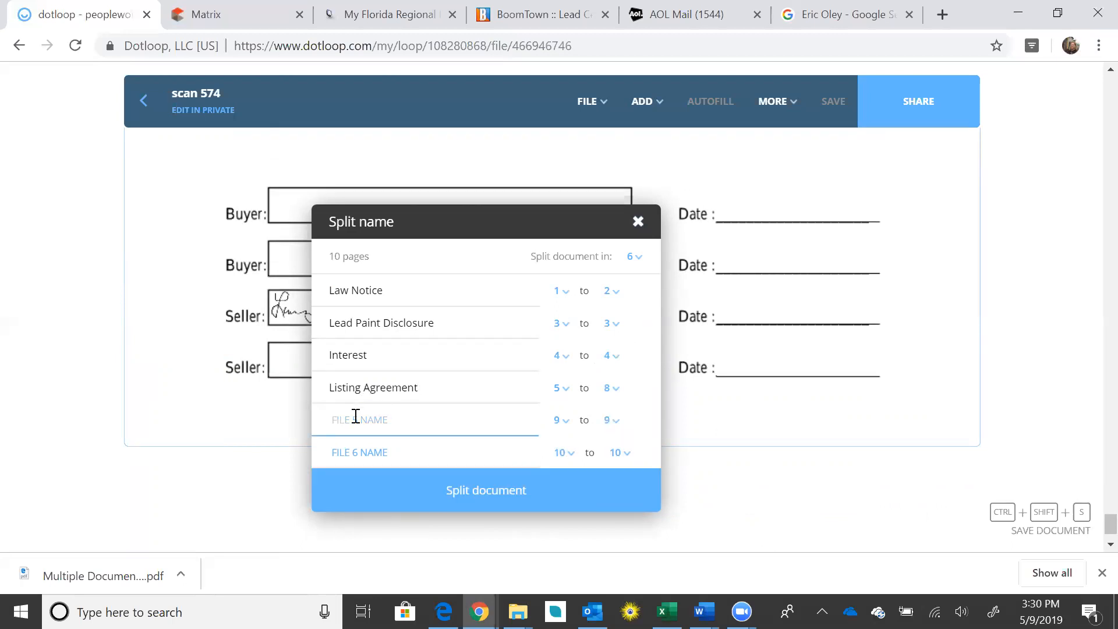
# Step: Name the fifth split file Wire Fraud and the sixth split file Seller Disclosure
pyautogui.write('Wir')
pyautogui.press('BackSpace')
pyautogui.press('Right')
pyautogui.click(359, 449)
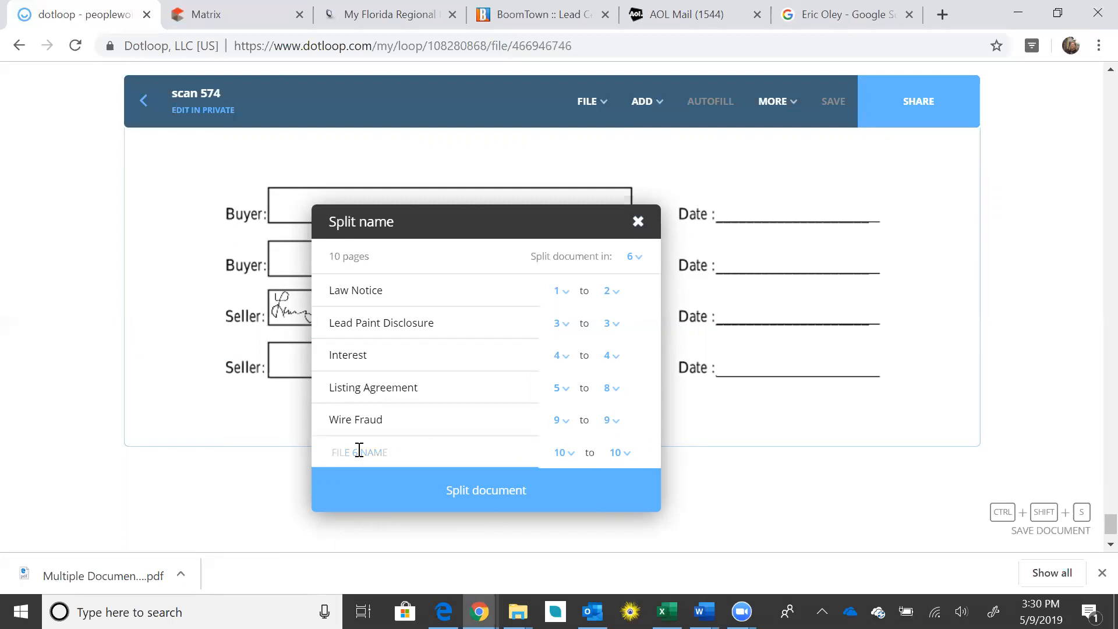
pyautogui.write('Seller Disclosure')
# Step: Check the page ranges against the scan, split the document into the six named files and finish the split
pyautogui.scroll(12, 991, 369)
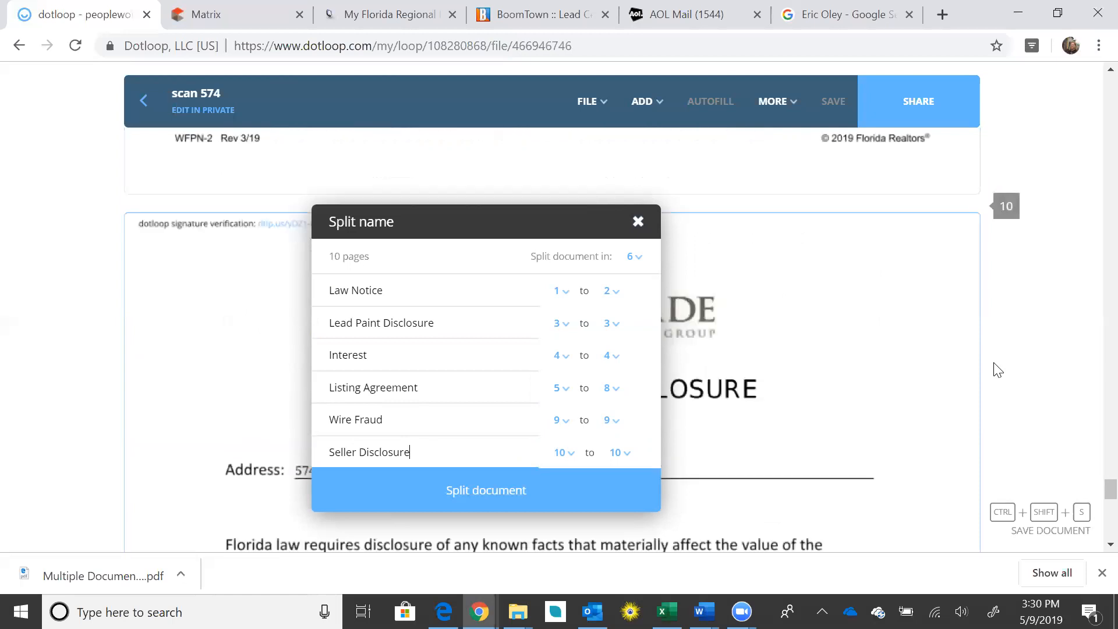
pyautogui.scroll(20, 995, 365)
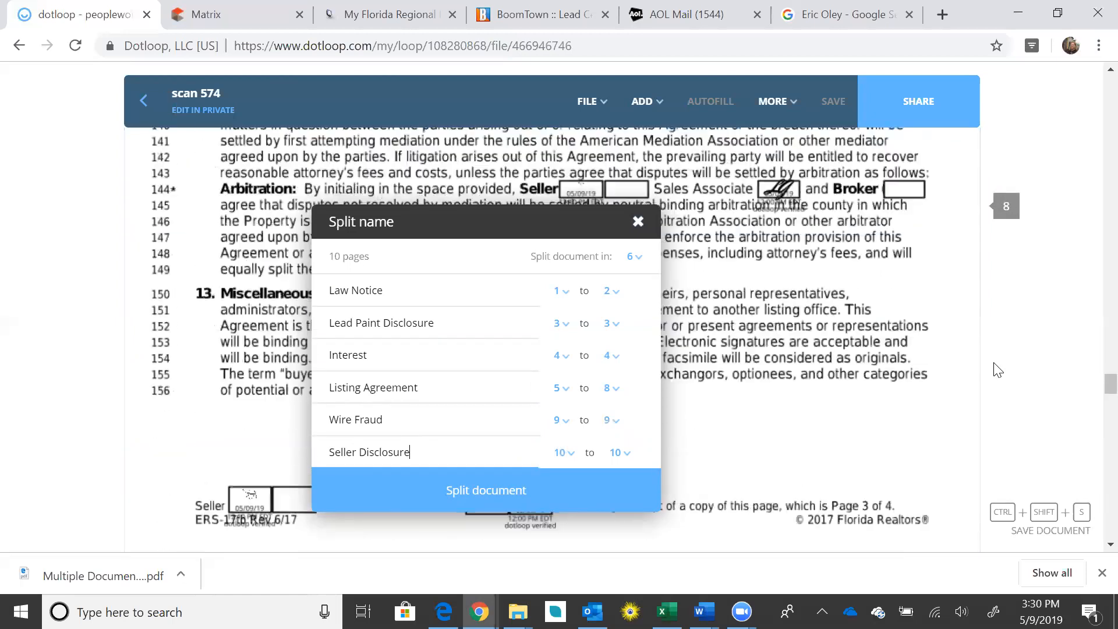
pyautogui.scroll(20, 997, 369)
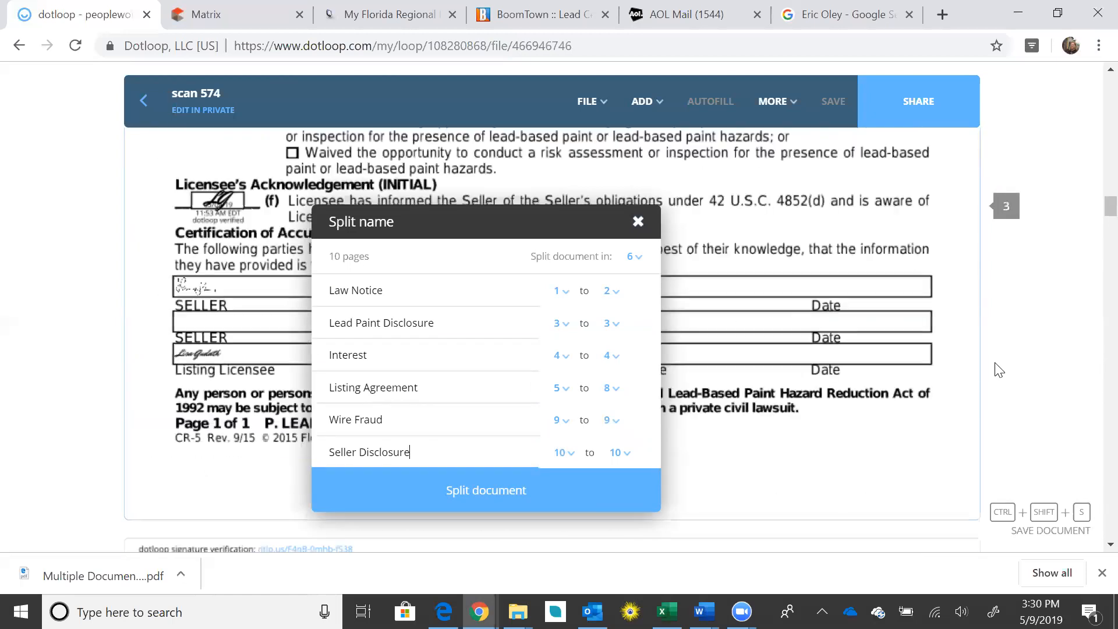
pyautogui.scroll(20, 1005, 359)
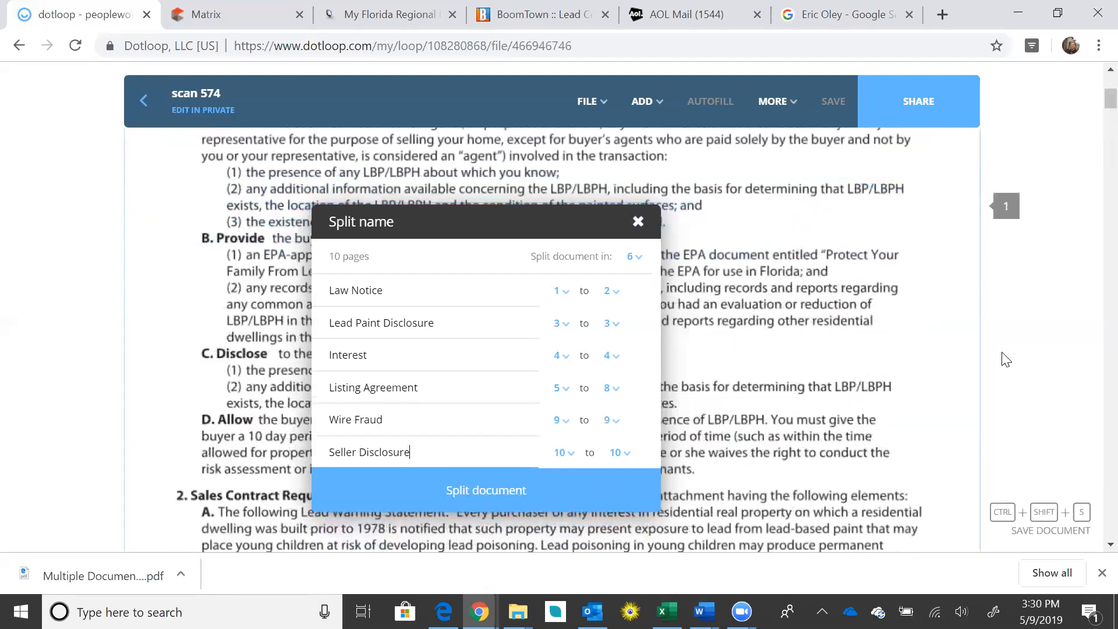
pyautogui.scroll(15, 1006, 360)
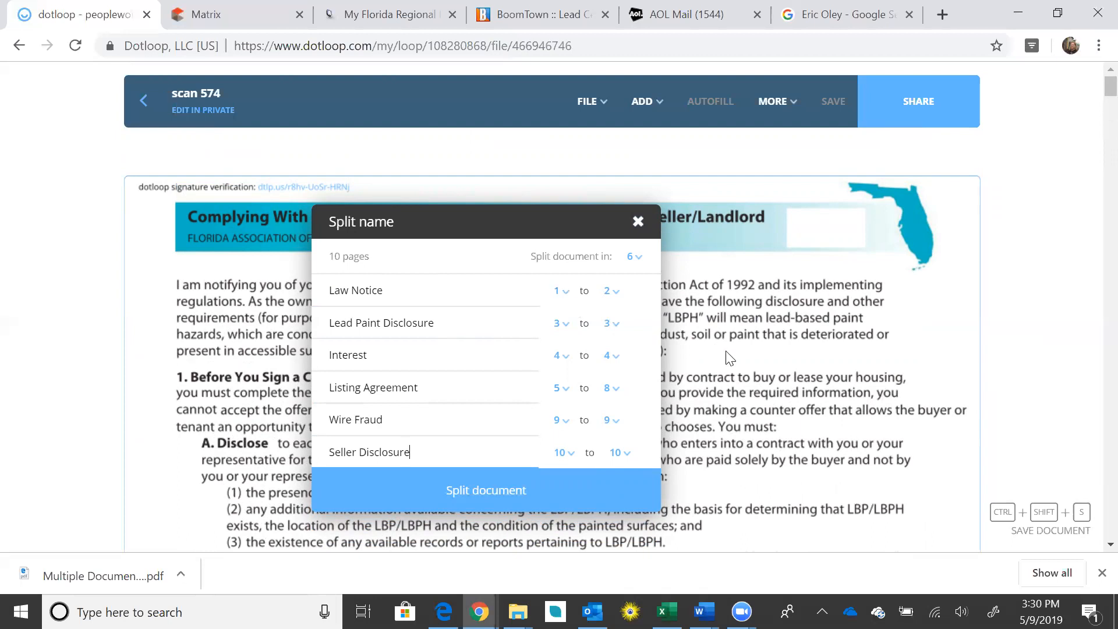
pyautogui.scroll(-2, 531, 309)
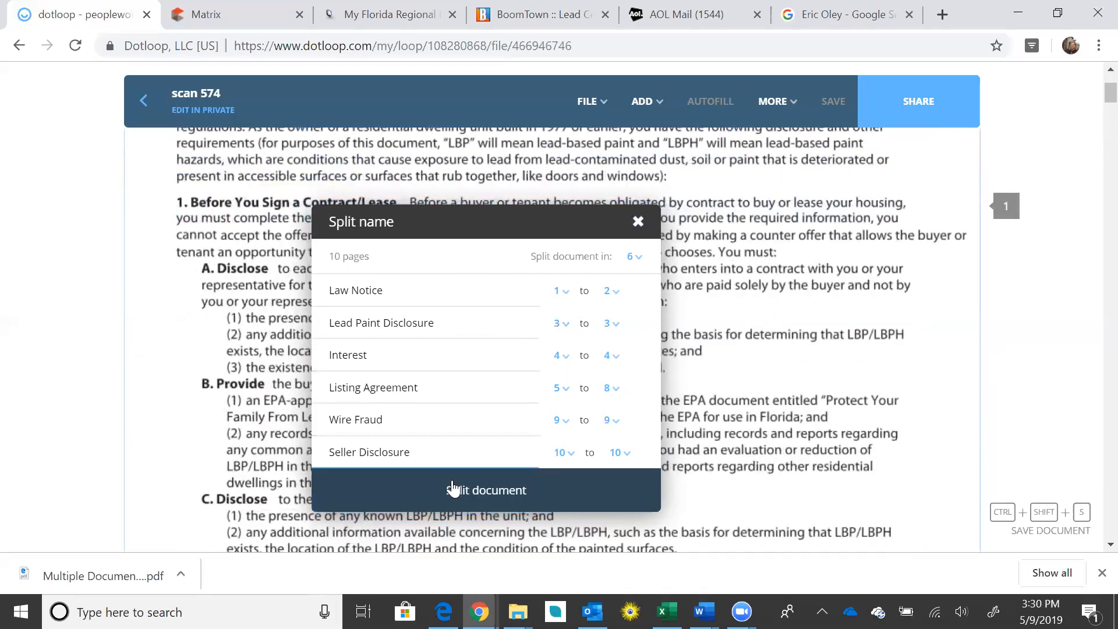
pyautogui.click(495, 501)
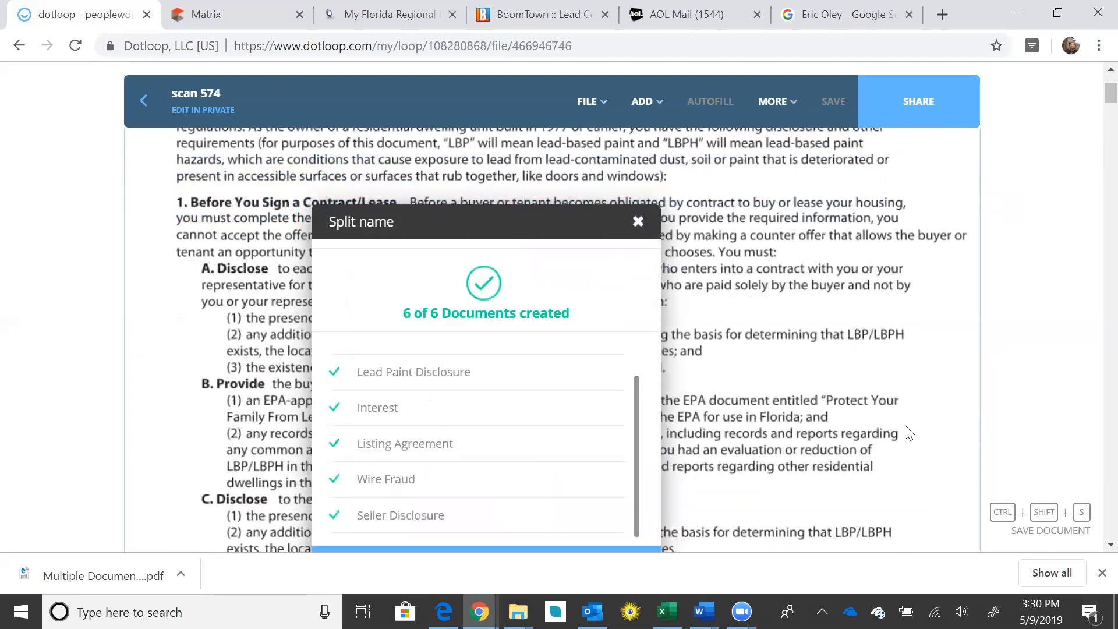
pyautogui.scroll(-2, 911, 433)
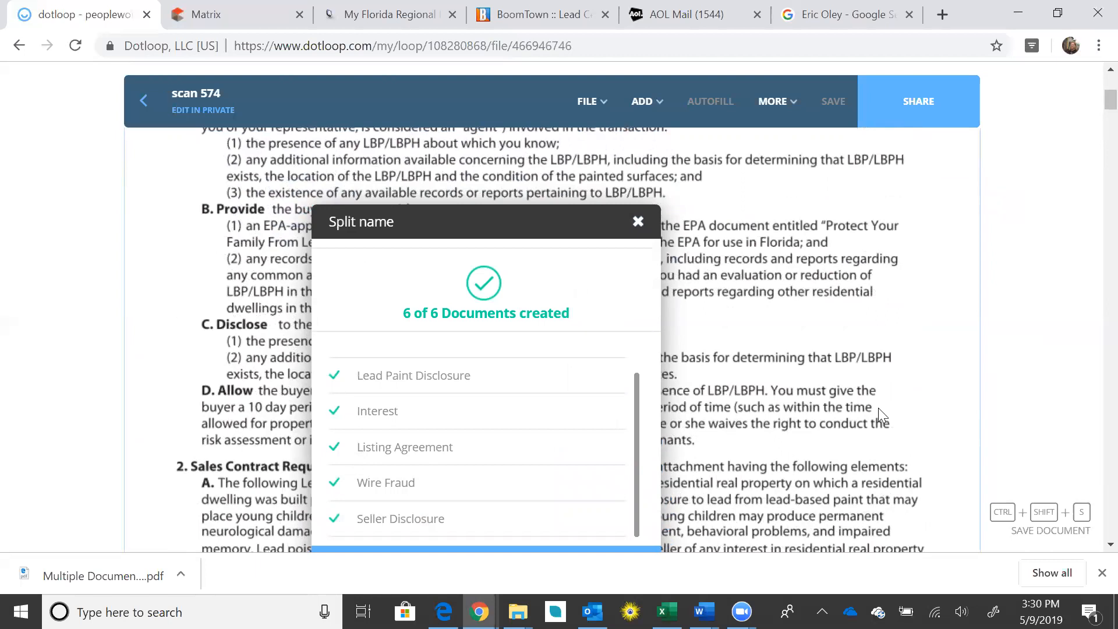
pyautogui.scroll(-5, 885, 414)
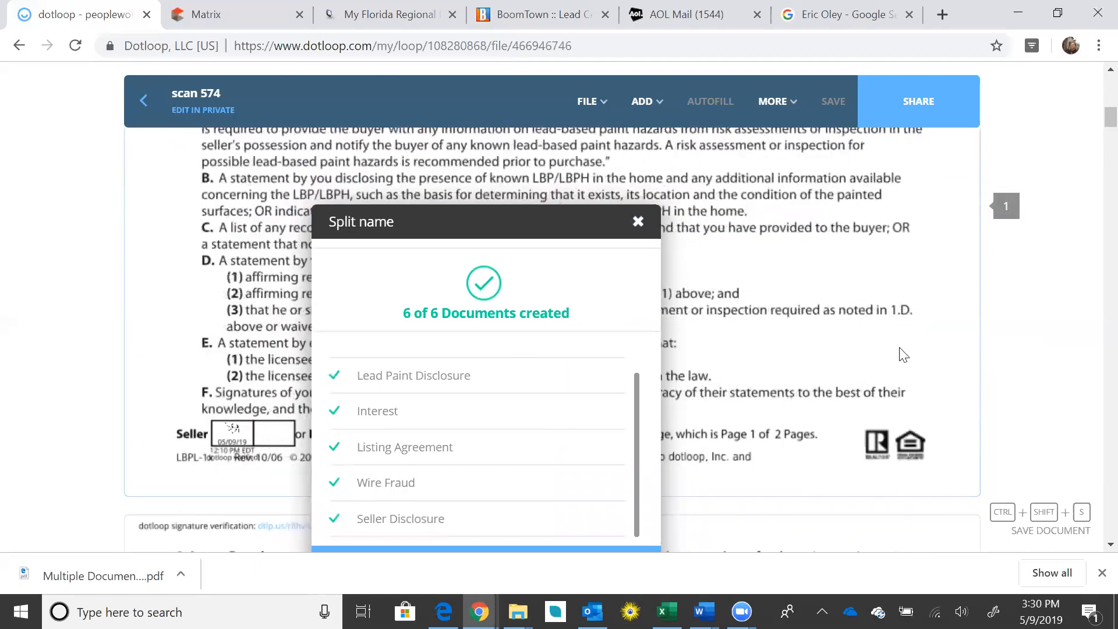
pyautogui.moveTo(502, 222); pyautogui.dragTo(480, 181)
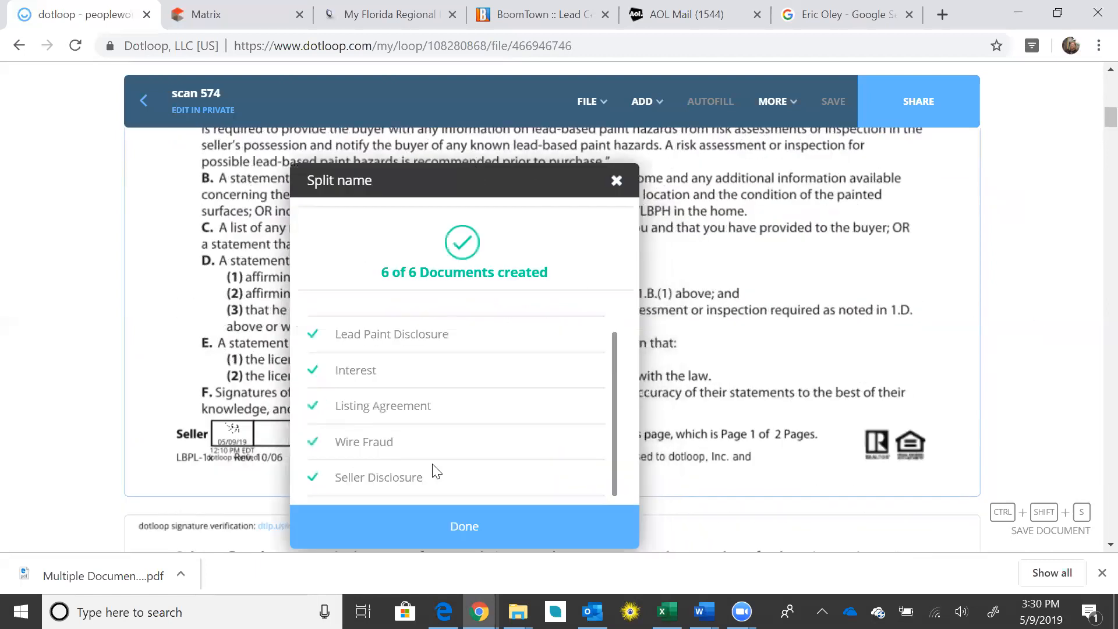
pyautogui.click(442, 526)
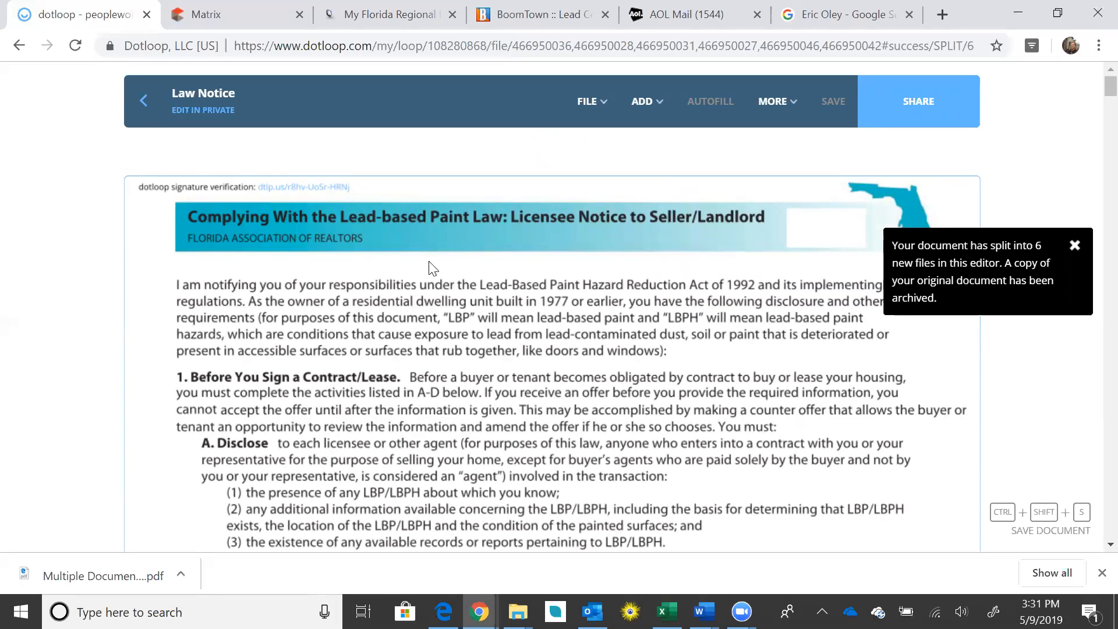
# Step: Return to the loop's document list and replace Lead Paint Law Notice - LBPL-1x with the split Law Notice file
pyautogui.click(145, 101)
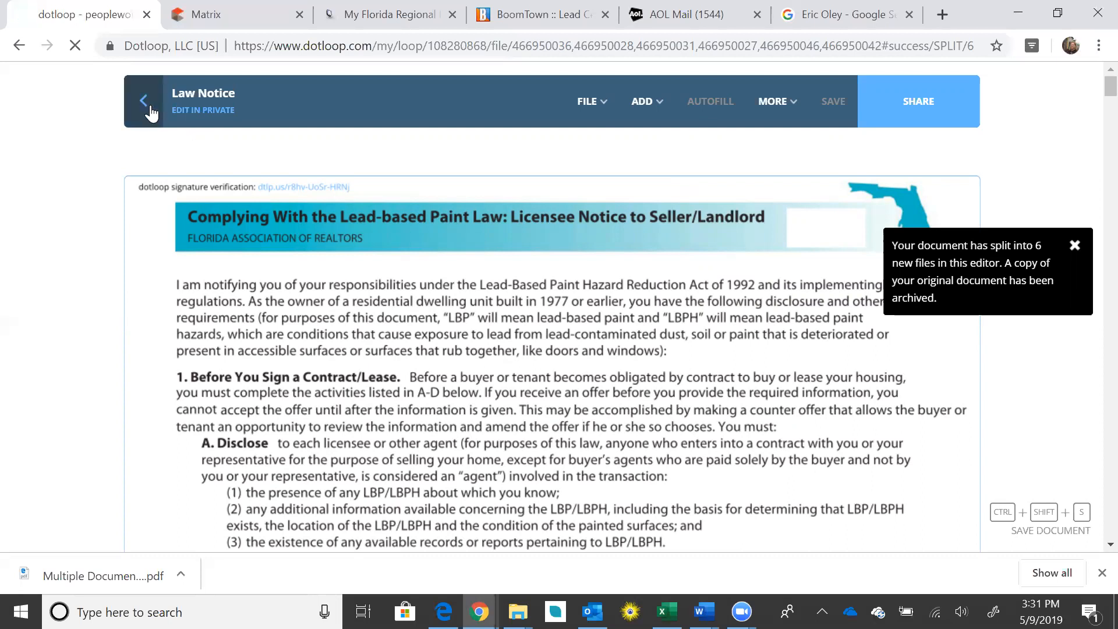
pyautogui.scroll(-5, 669, 303)
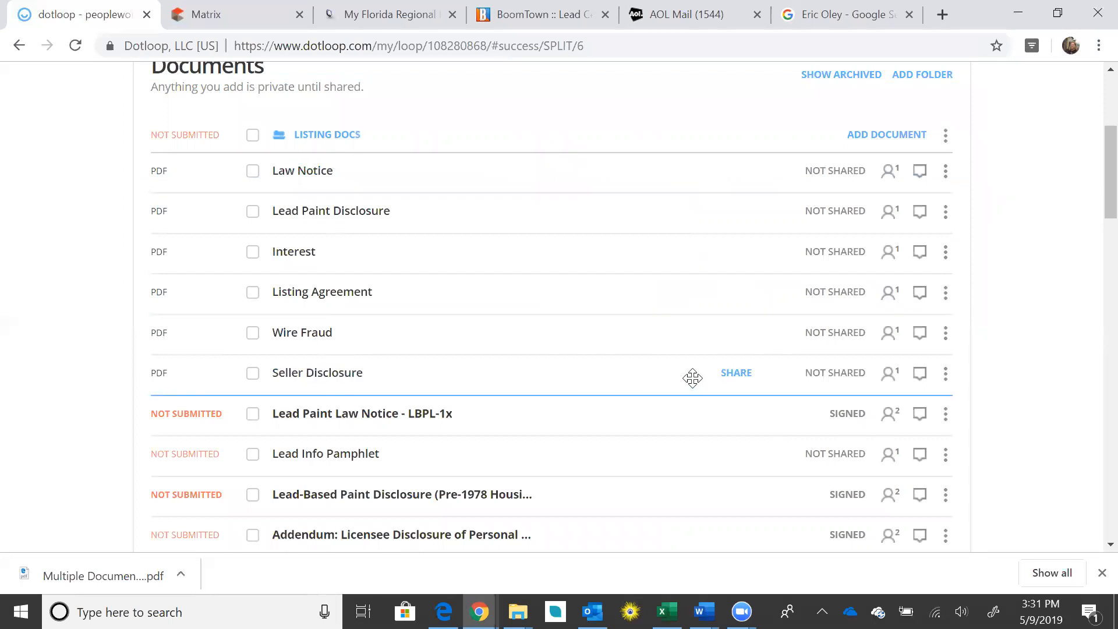
pyautogui.scroll(-2, 686, 366)
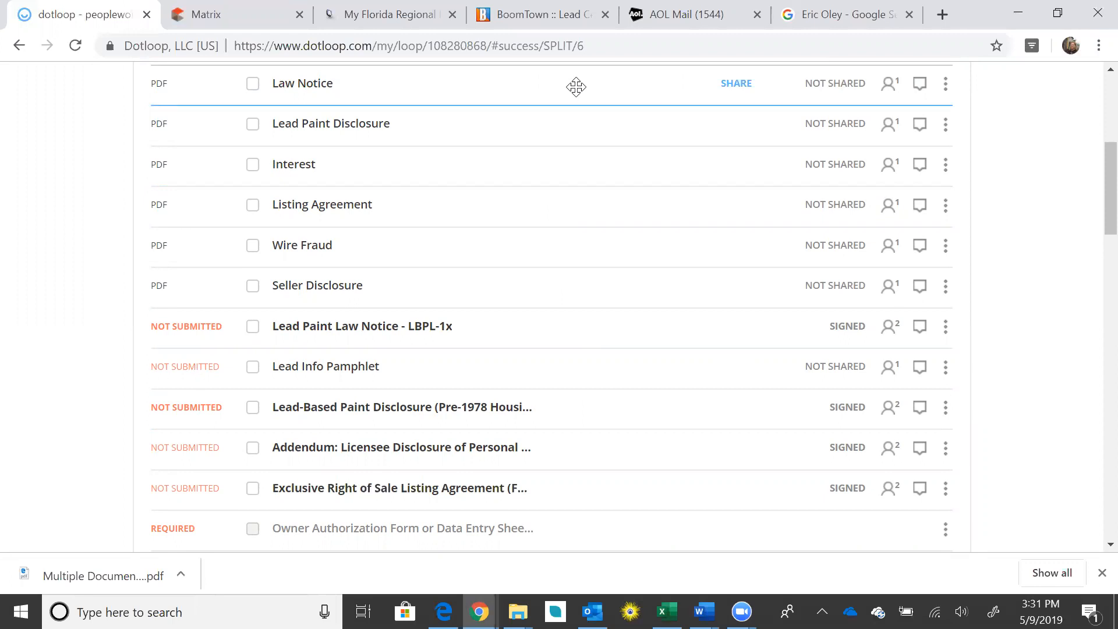
pyautogui.moveTo(576, 87)
pyautogui.mouseDown()
pyautogui.moveTo(559, 157)
pyautogui.moveTo(559, 339)
pyautogui.mouseUp()
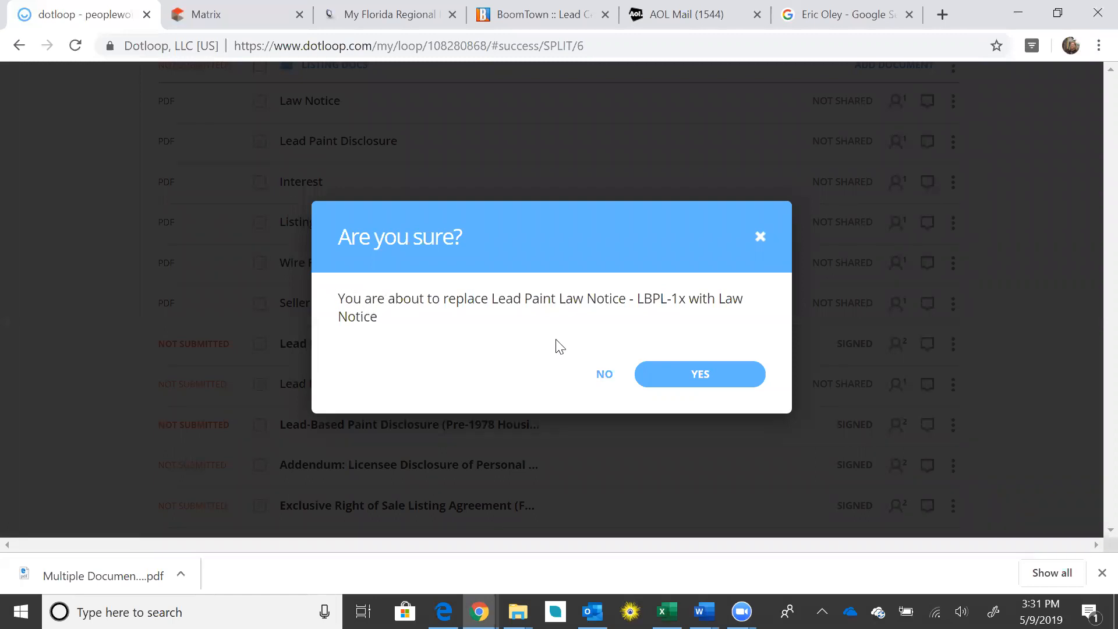
pyautogui.click(711, 383)
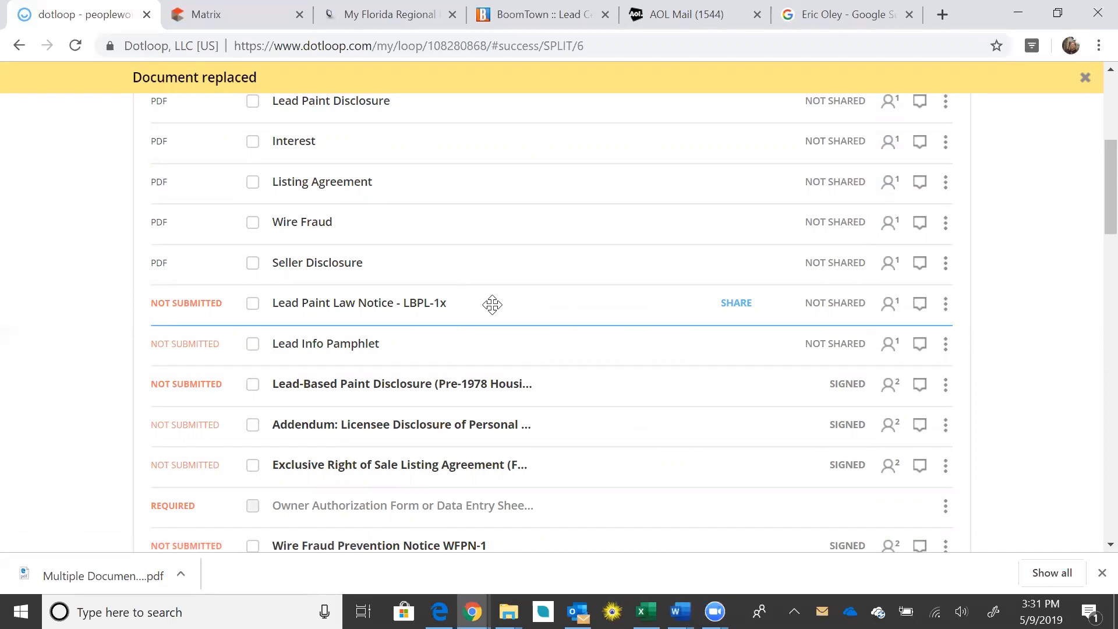
# Step: Open the replaced Lead Paint Law Notice - LBPL-1x document to check its content, and return to the loop
pyautogui.click(375, 304)
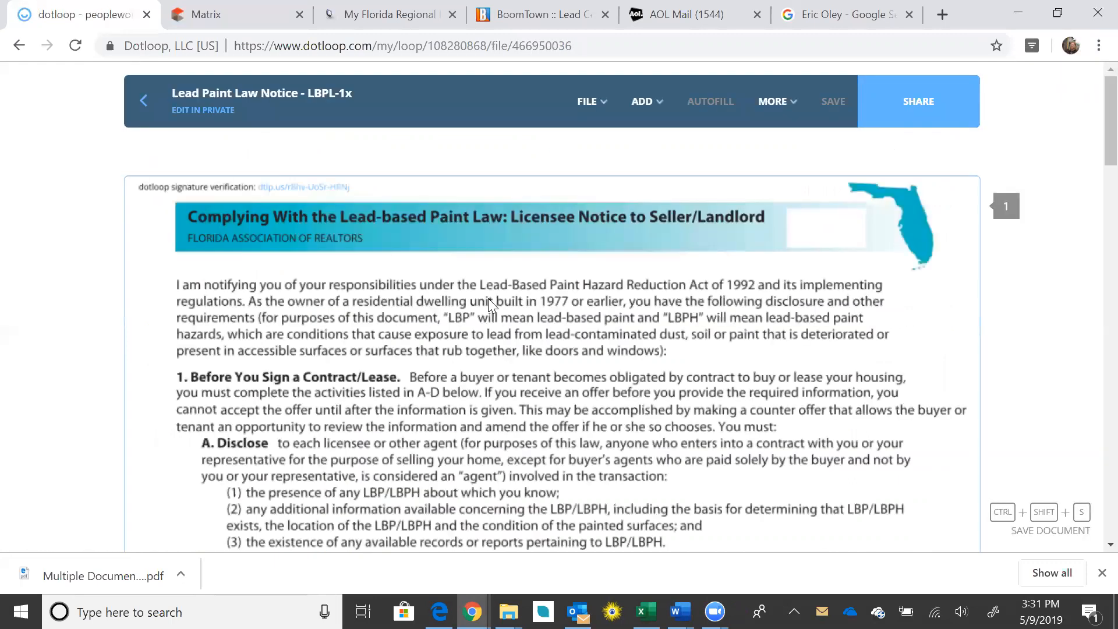
pyautogui.scroll(-3, 490, 299)
pyautogui.scroll(-3, 490, 299)
pyautogui.scroll(-5, 491, 300)
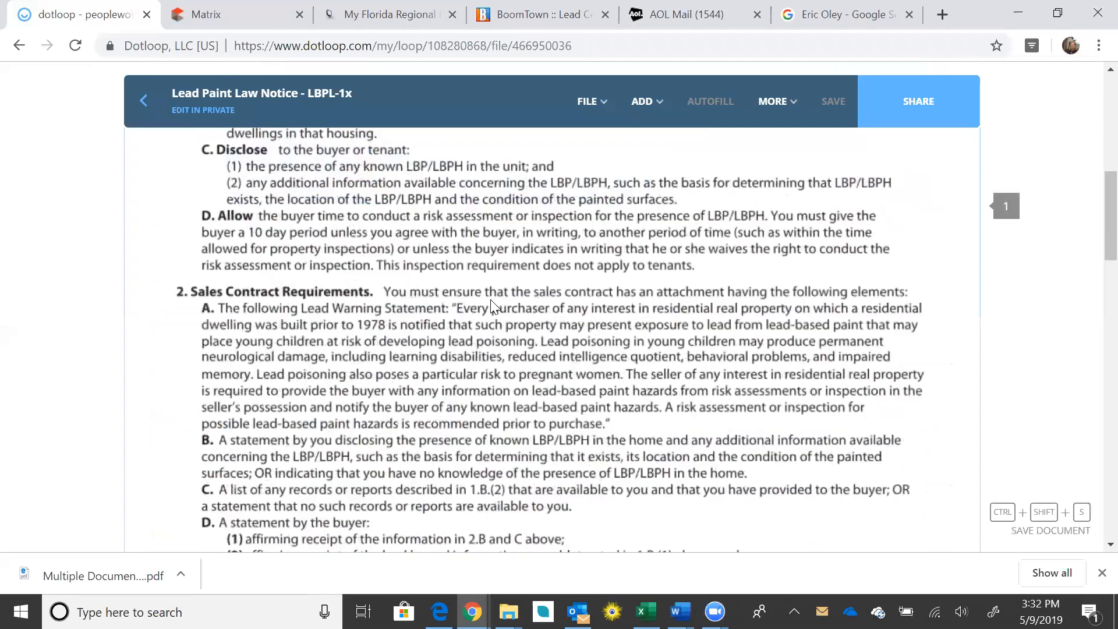
pyautogui.click(143, 100)
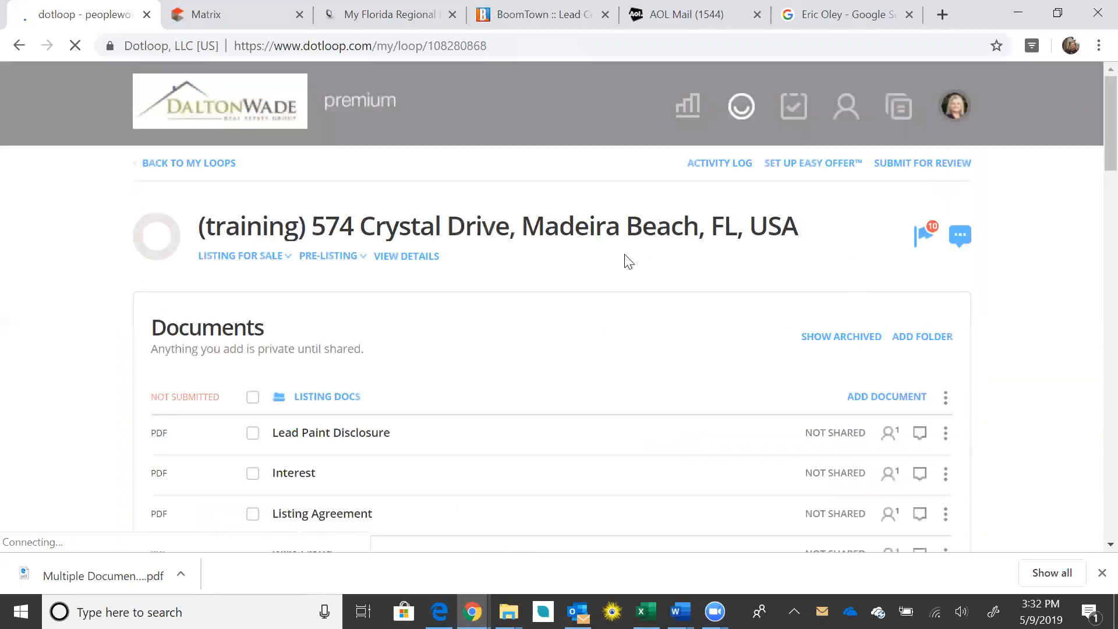
# Step: Rename the Lead Paint Law Notice - LBPL-1x document as Lead Paint Law Notice
pyautogui.scroll(-6, 615, 259)
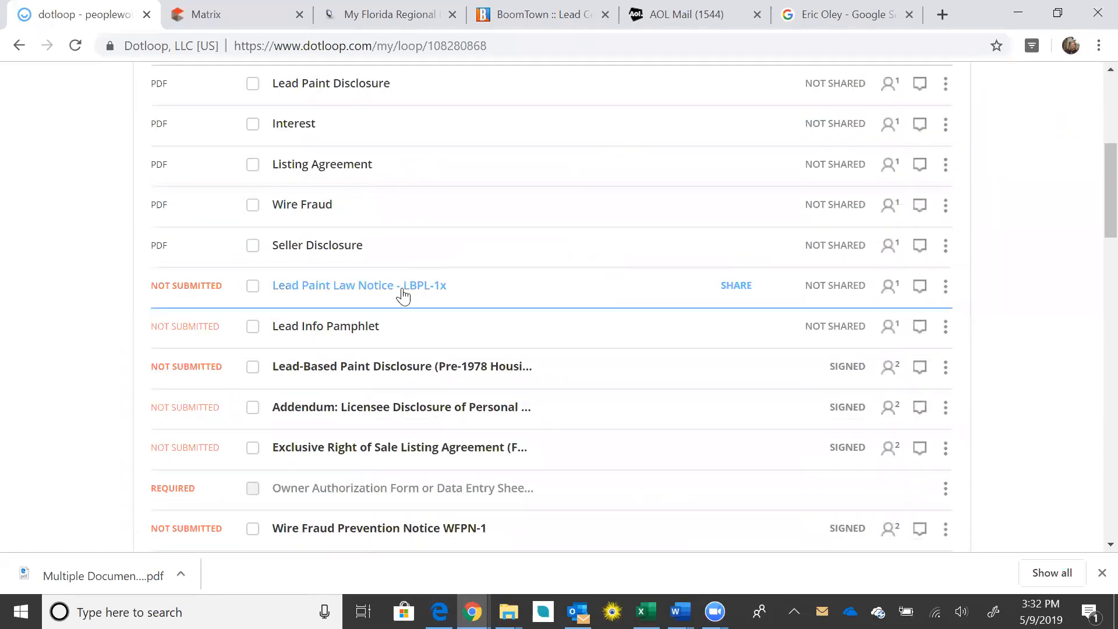
pyautogui.click(943, 287)
pyautogui.click(945, 287)
pyautogui.click(945, 286)
pyautogui.click(923, 326)
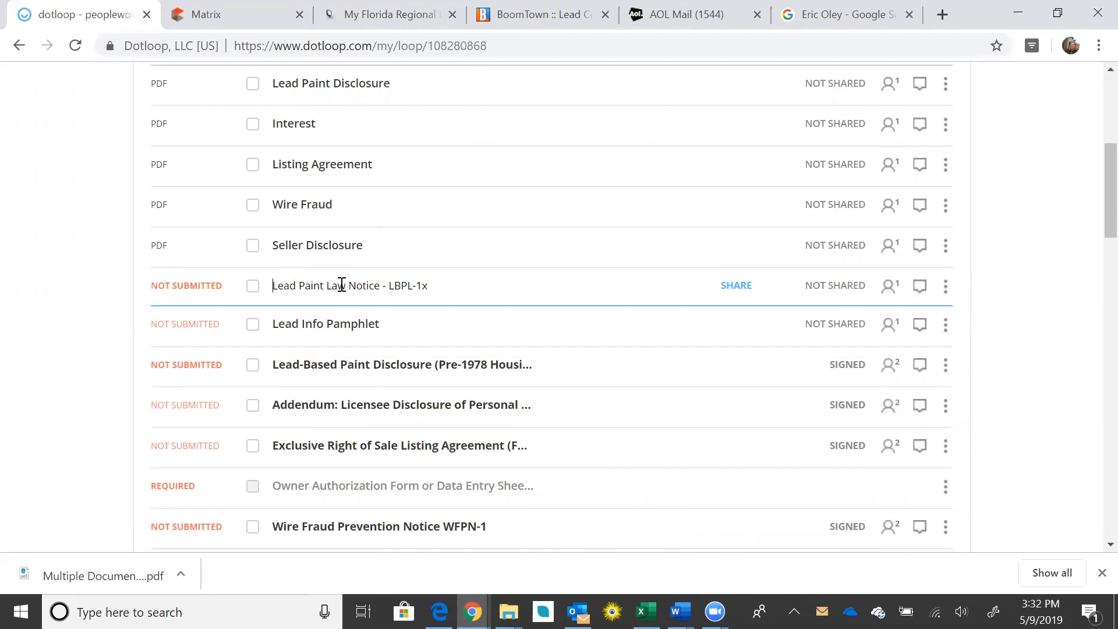
pyautogui.moveTo(377, 284); pyautogui.dragTo(468, 286)
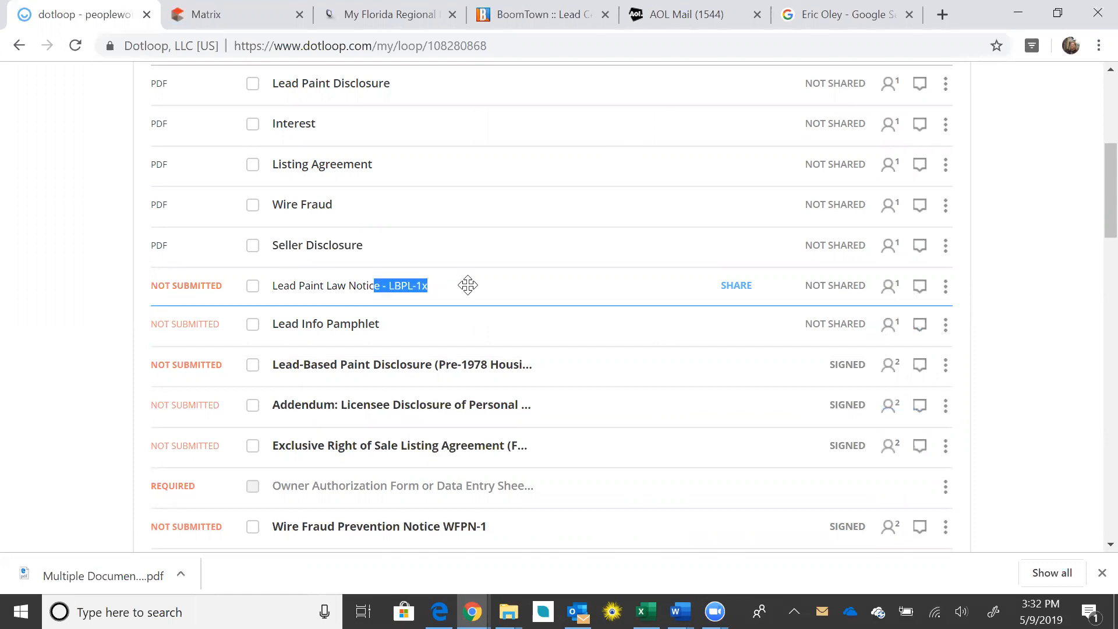
pyautogui.write('e')
pyautogui.press('Return')
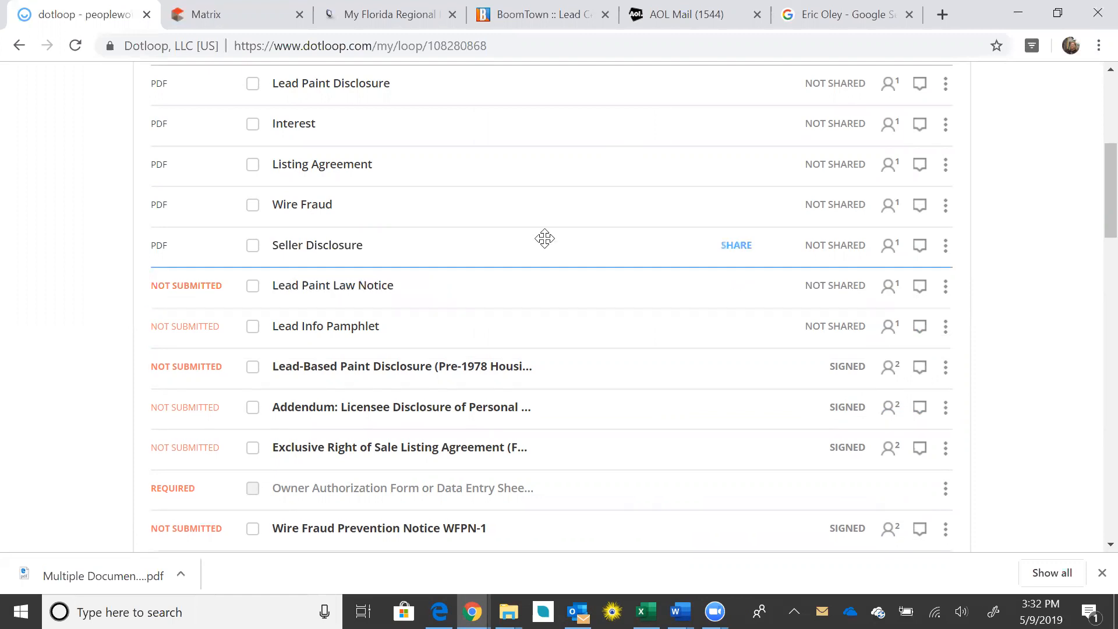
# Step: Replace the Lead-Based Paint Disclosure (Pre-1978 Housing) form with Lead Paint Disclosure, and the Licensee Disclosure of Personal Interest addendum with Interest
pyautogui.scroll(2, 545, 240)
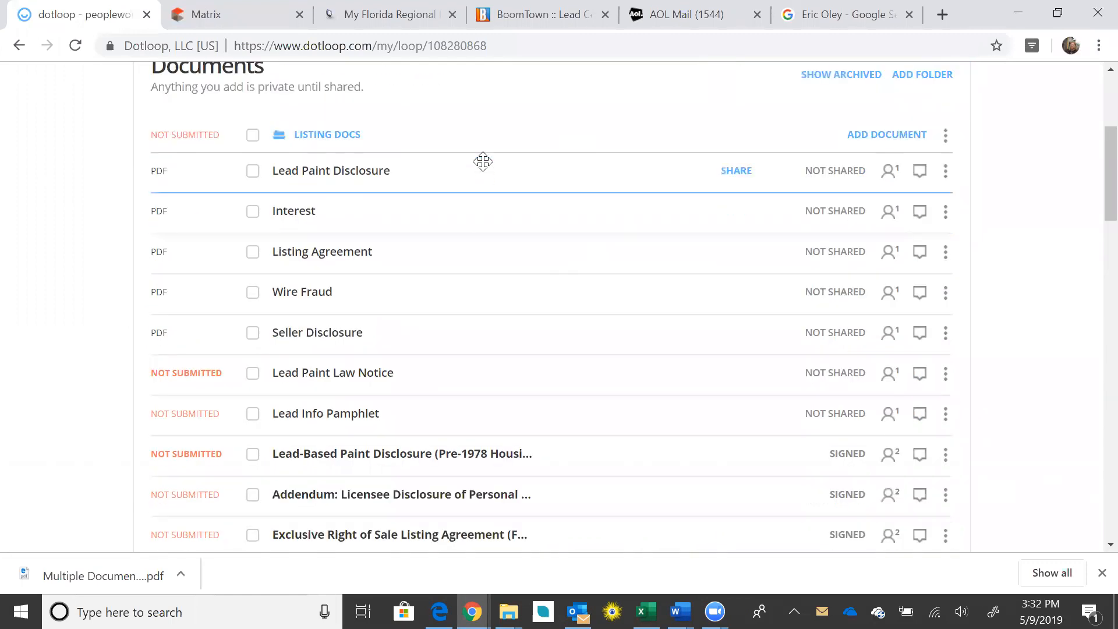
pyautogui.moveTo(482, 161)
pyautogui.mouseDown()
pyautogui.moveTo(478, 443)
pyautogui.moveTo(529, 436)
pyautogui.mouseUp()
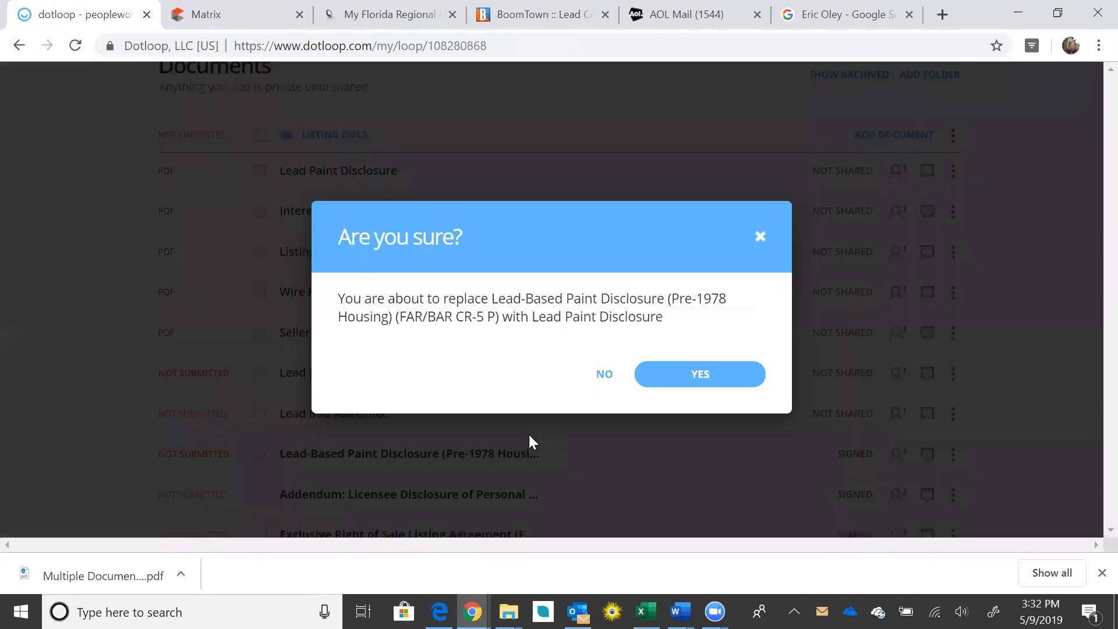
pyautogui.click(696, 380)
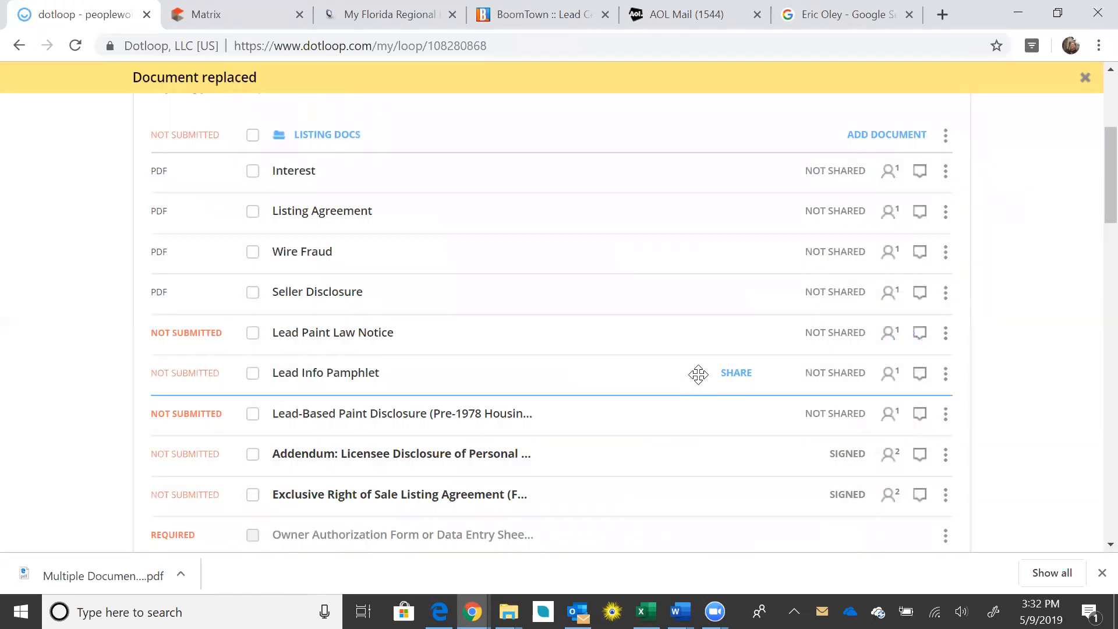
pyautogui.moveTo(499, 167); pyautogui.dragTo(489, 449)
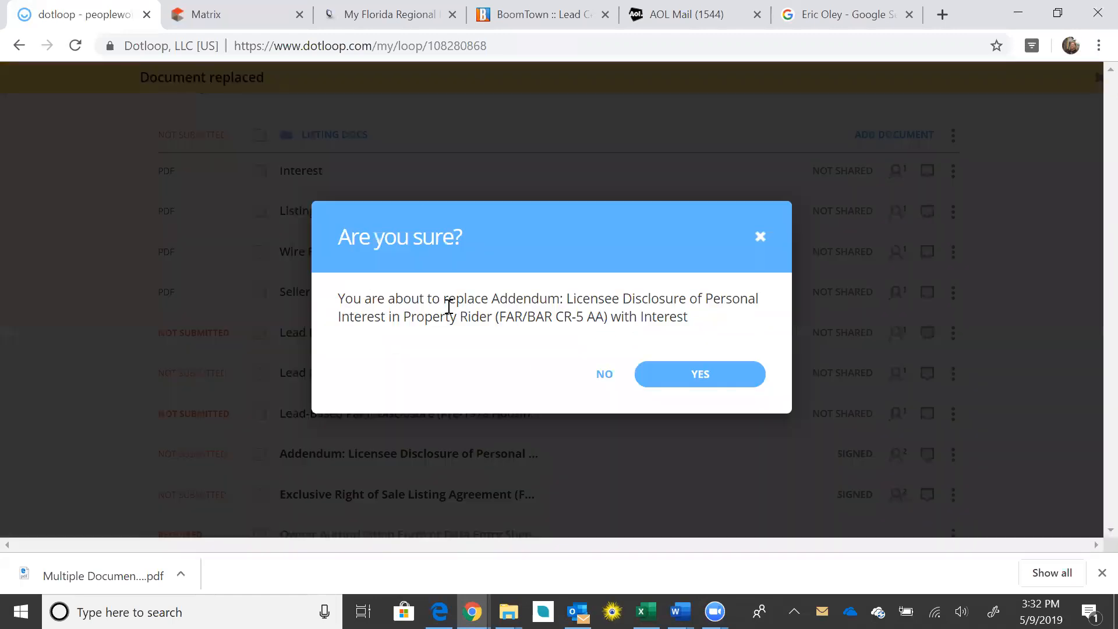
pyautogui.click(699, 375)
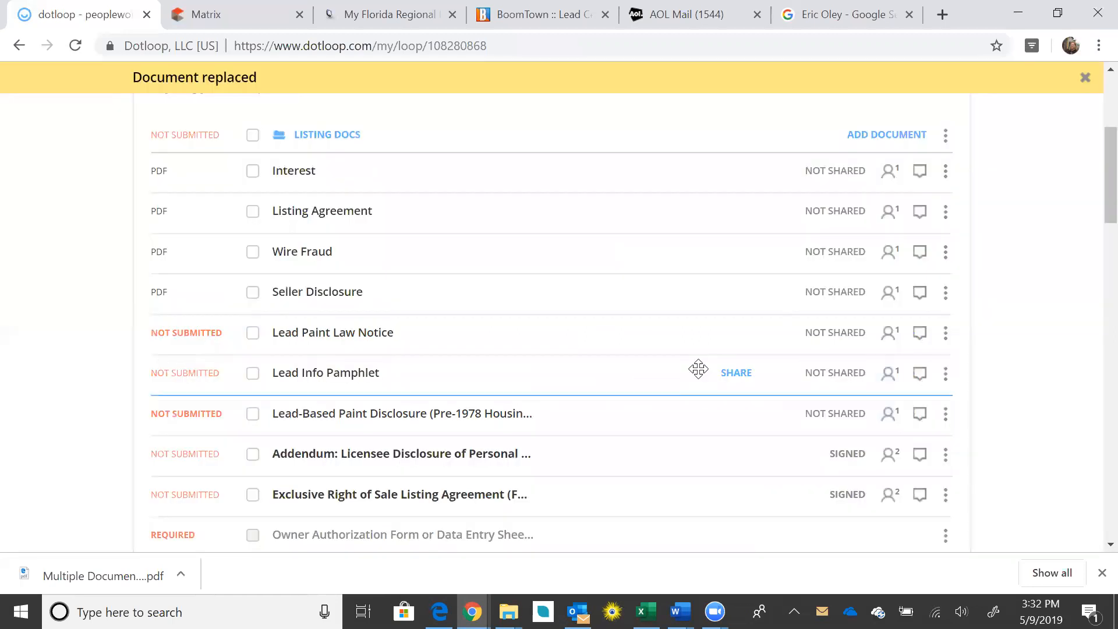
# Step: Replace the Exclusive Right of Sale Listing Agreement form with Listing Agreement, and Wire Fraud Prevention Notice WFPN-1 with Wire Fraud
pyautogui.moveTo(512, 182); pyautogui.dragTo(494, 445)
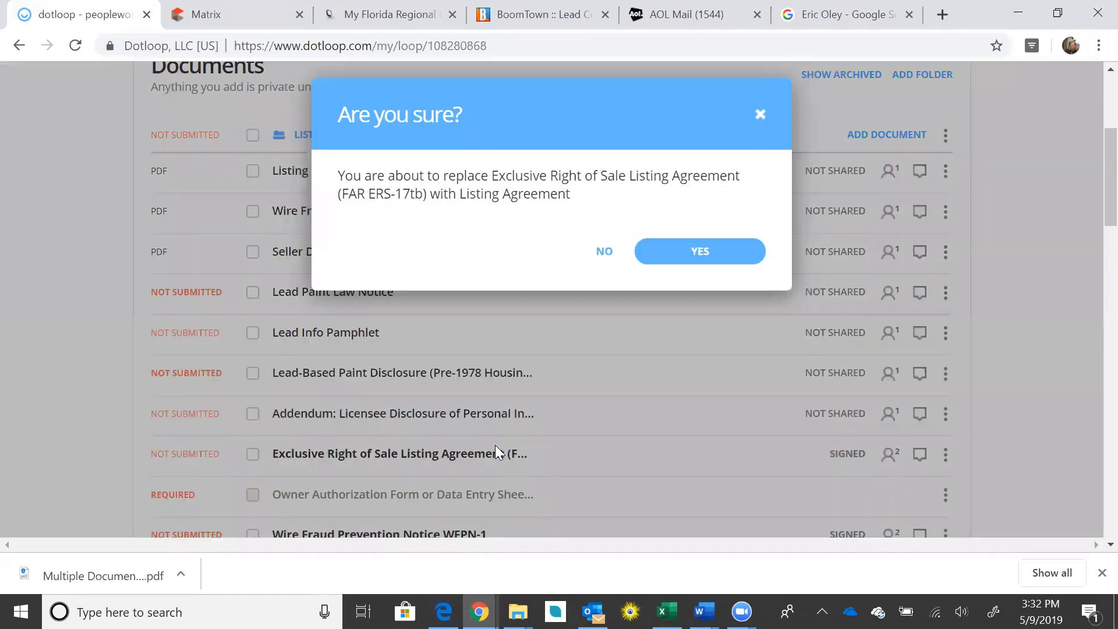
pyautogui.click(687, 376)
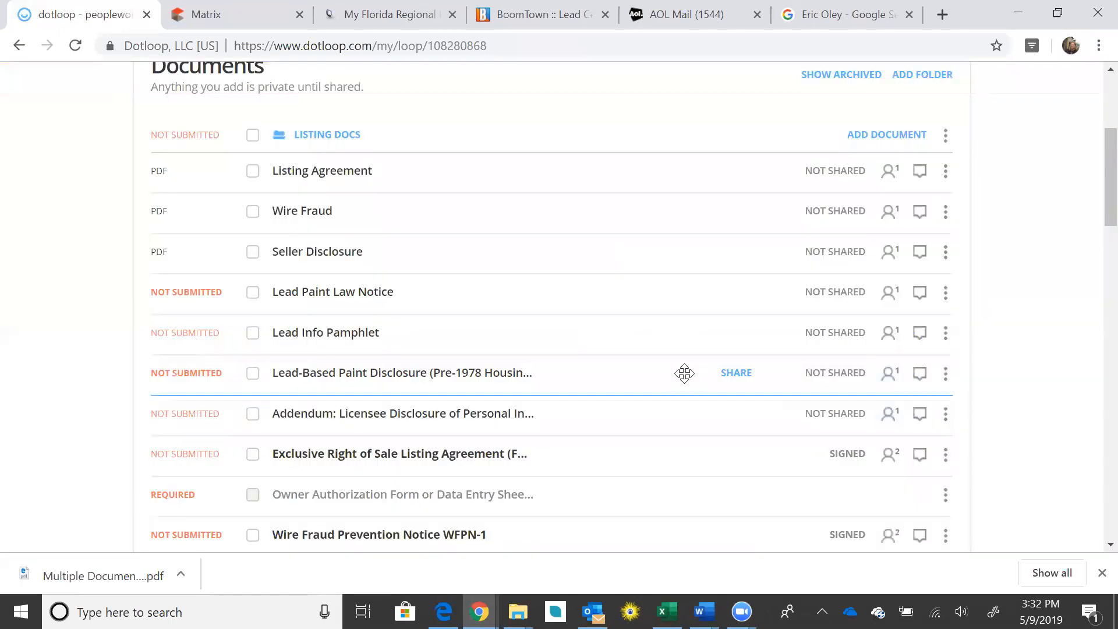
pyautogui.moveTo(442, 170); pyautogui.dragTo(428, 488)
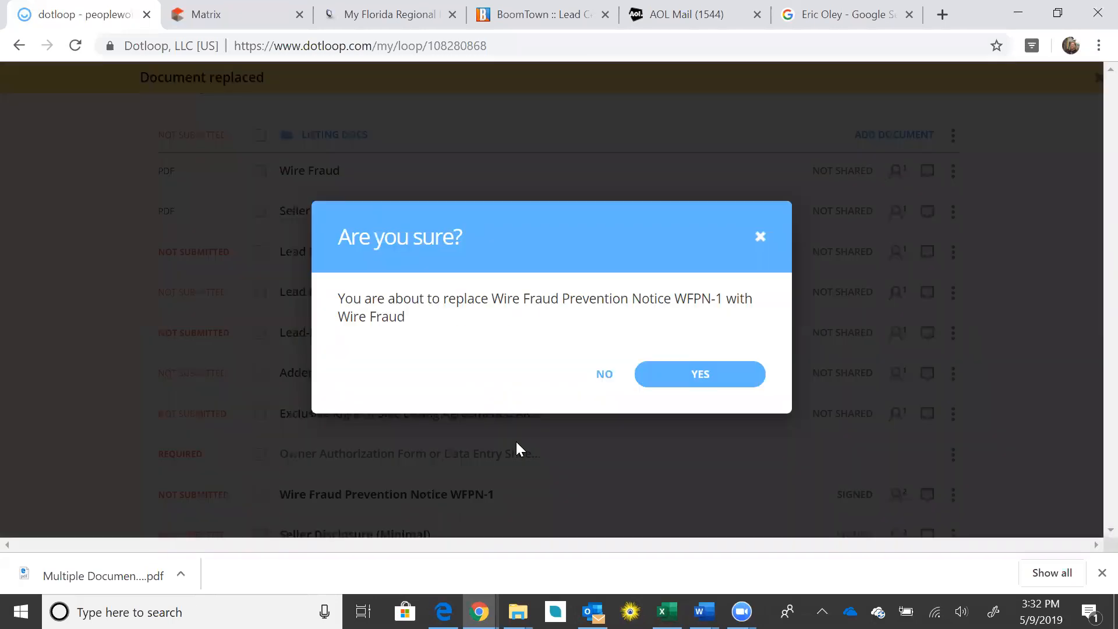
pyautogui.click(687, 376)
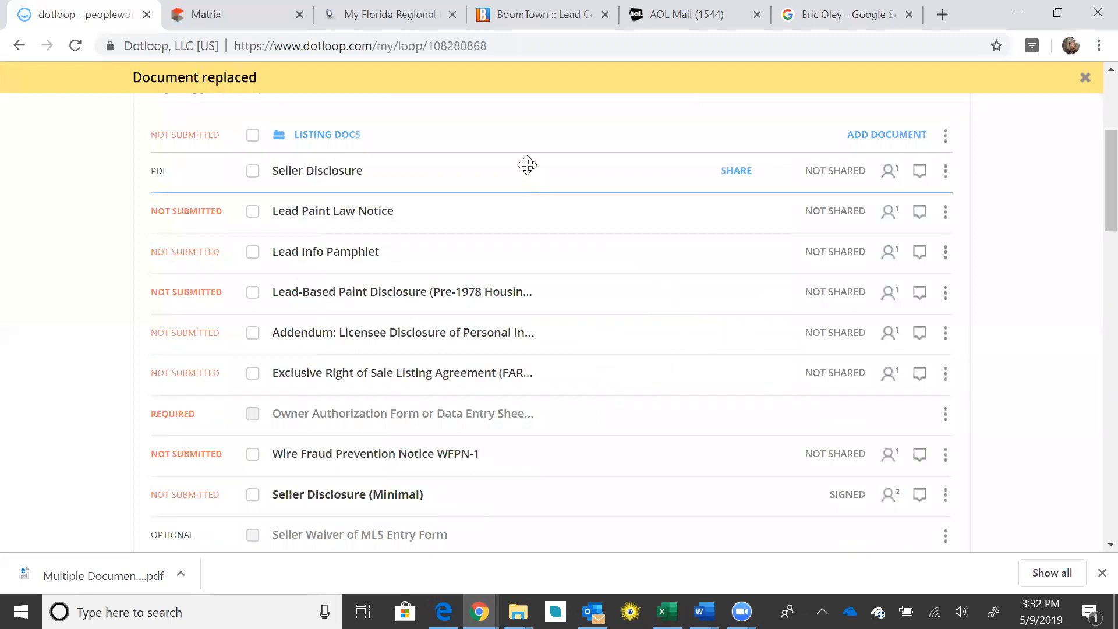
# Step: Replace the Seller Disclosure (Minimal) form with the split Seller Disclosure document and check the remaining document list
pyautogui.moveTo(524, 167); pyautogui.dragTo(501, 489)
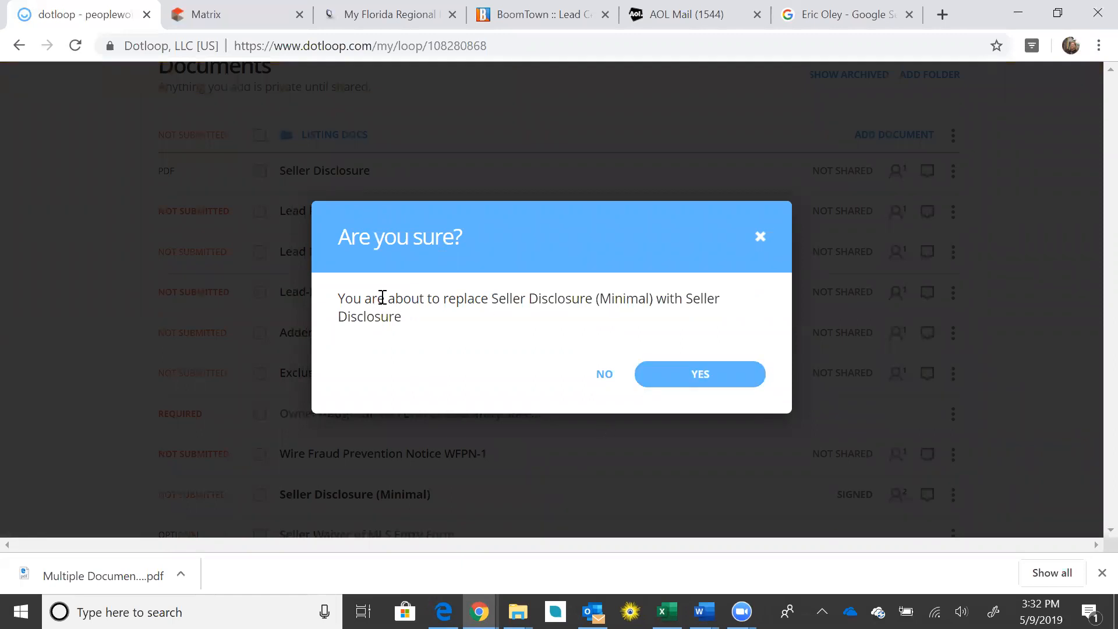
pyautogui.moveTo(378, 298); pyautogui.dragTo(526, 332)
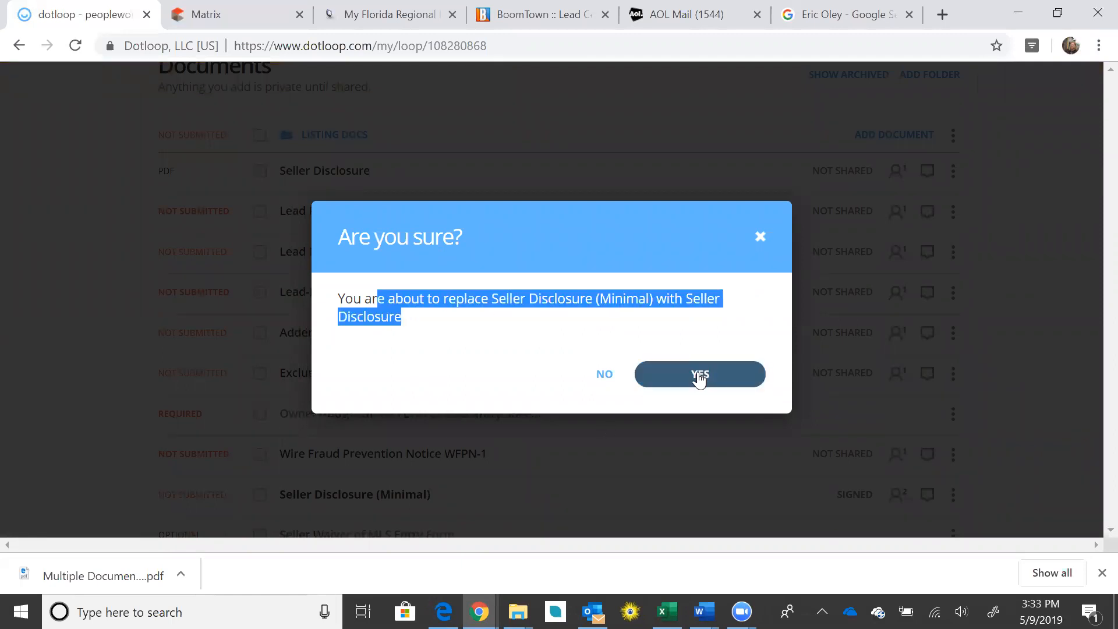
pyautogui.click(698, 373)
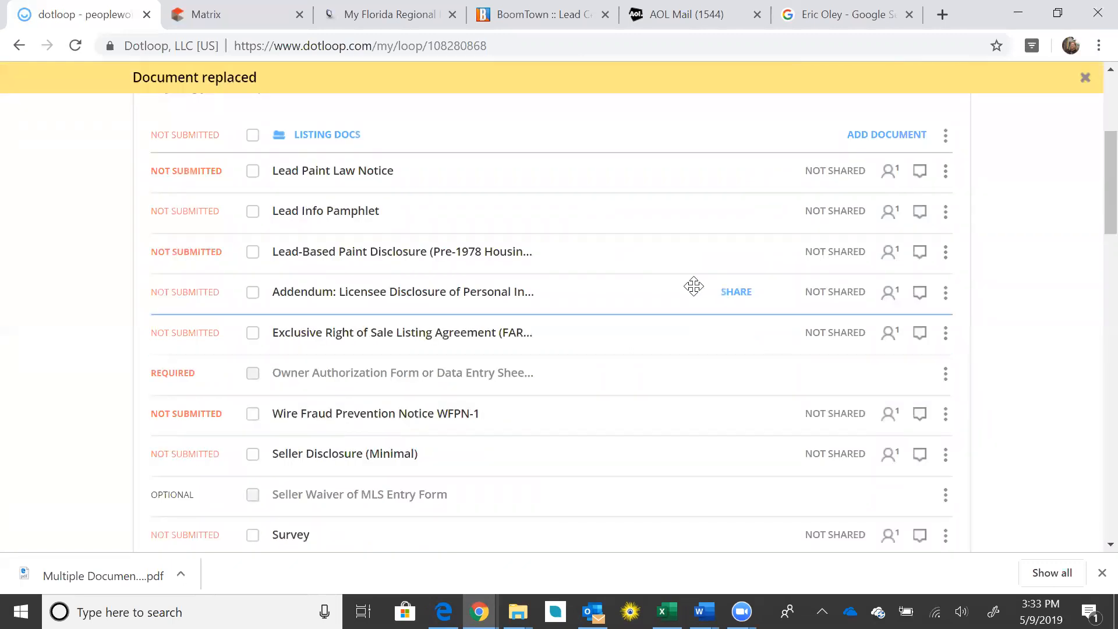
pyautogui.scroll(-1, 694, 286)
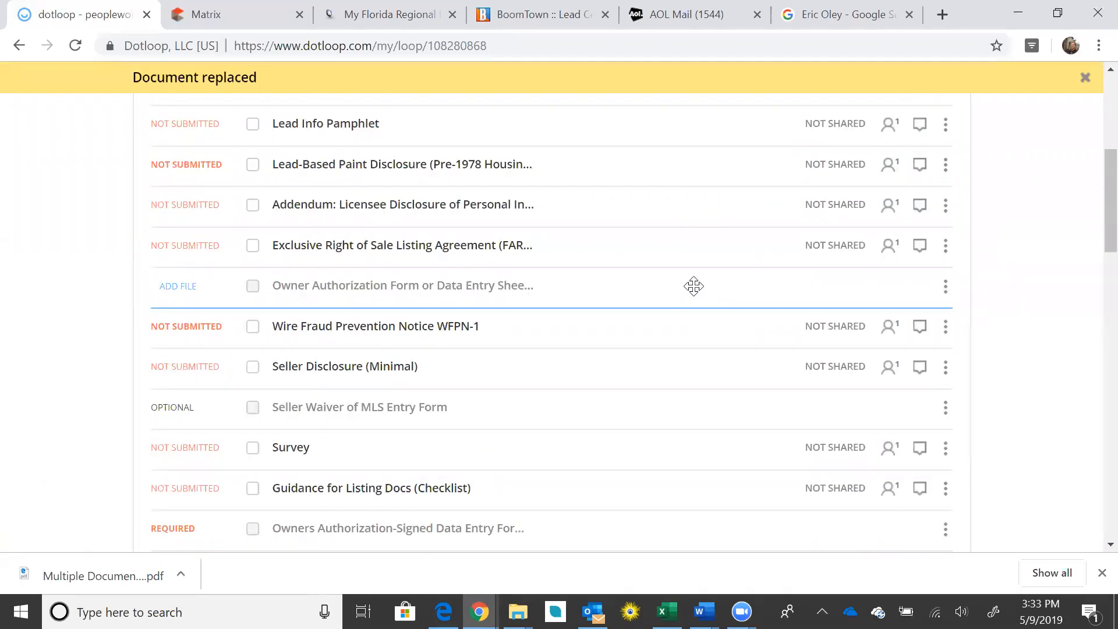